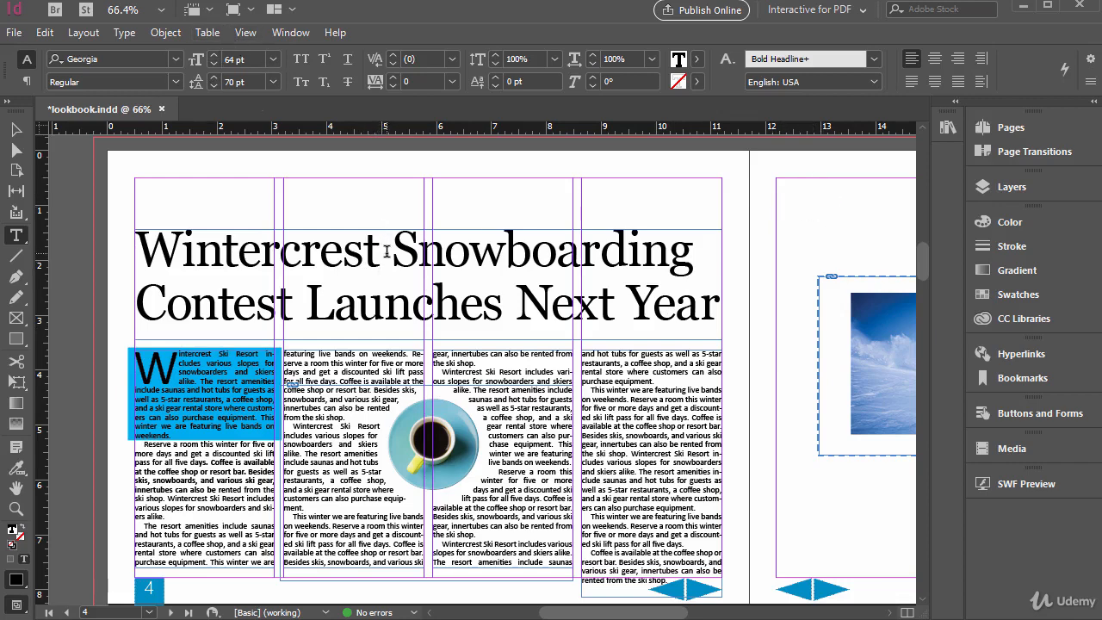
# Insert a Trademark Symbol after "Wintercrest" in the headline
pyautogui.click(133, 32)
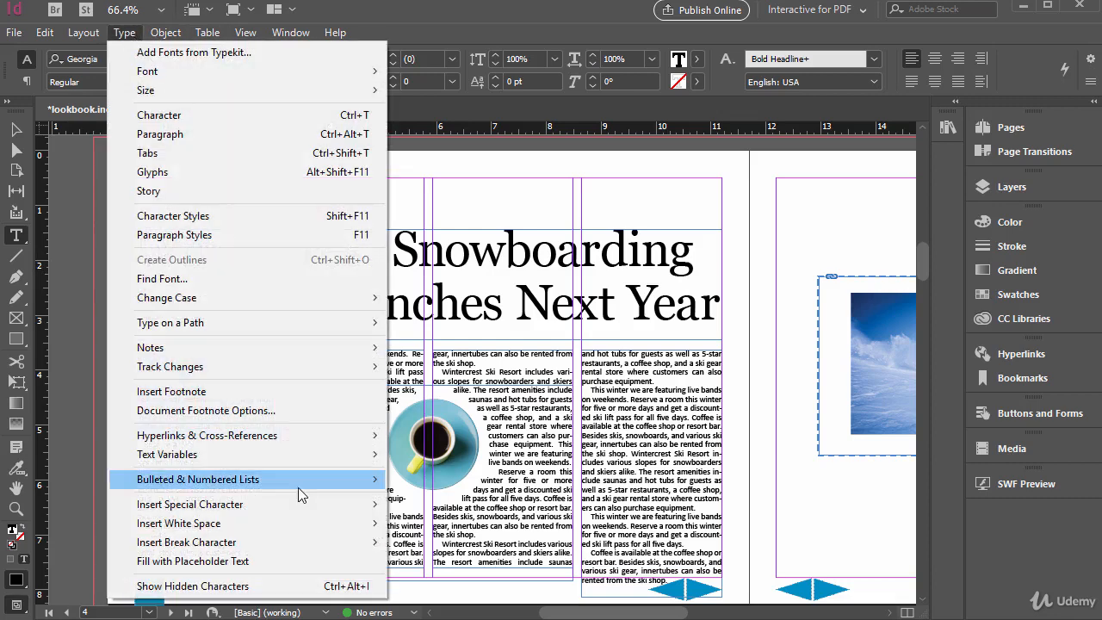
pyautogui.moveTo(283, 505)
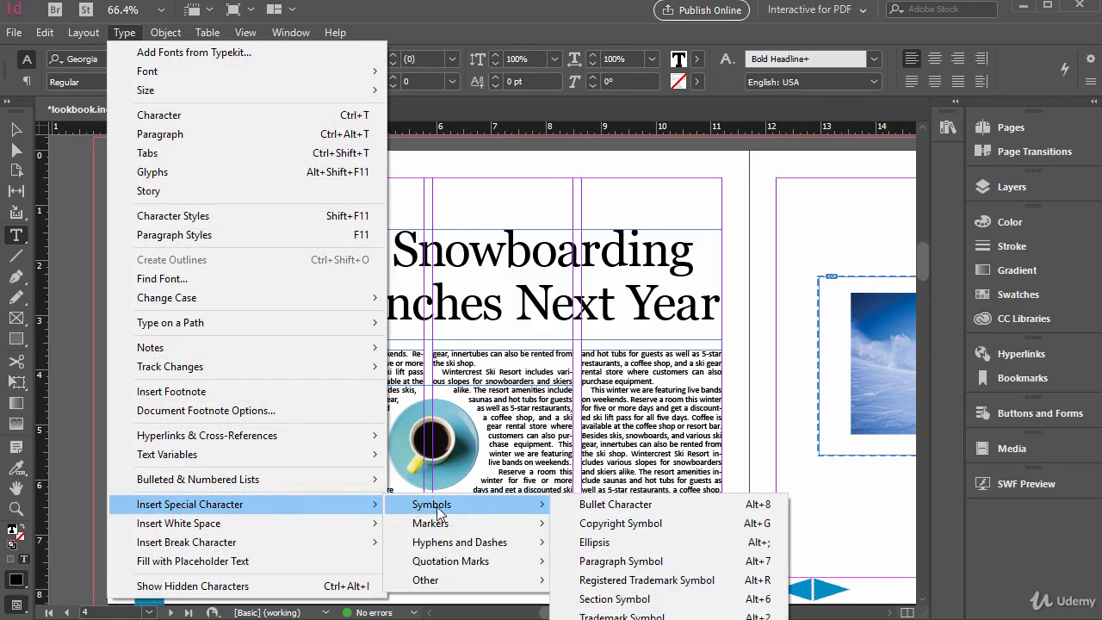
pyautogui.moveTo(482, 549)
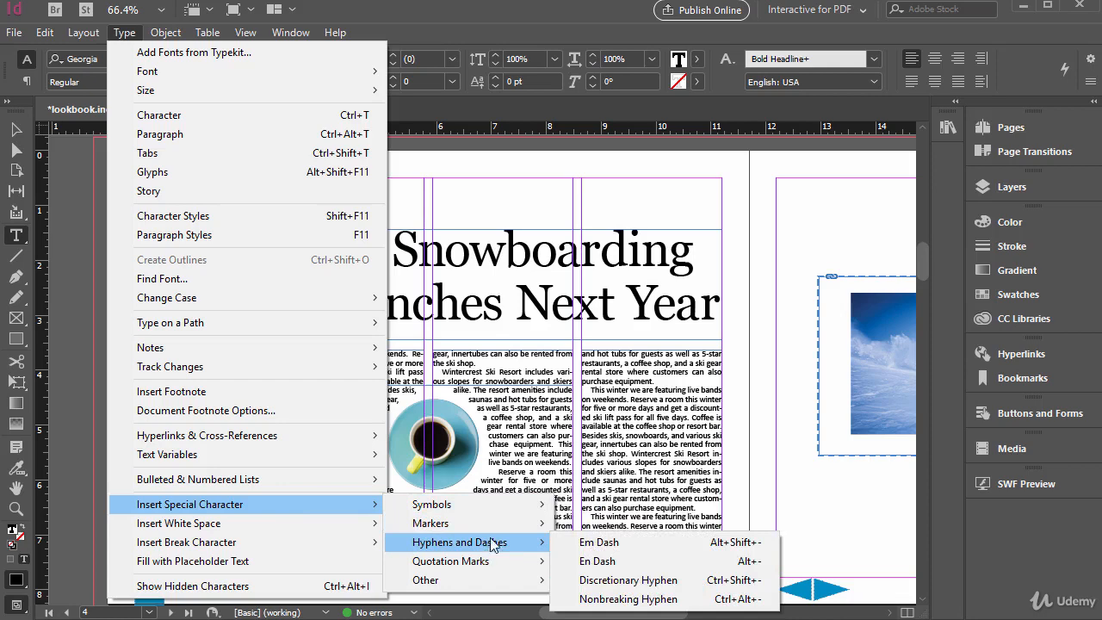
pyautogui.moveTo(510, 531)
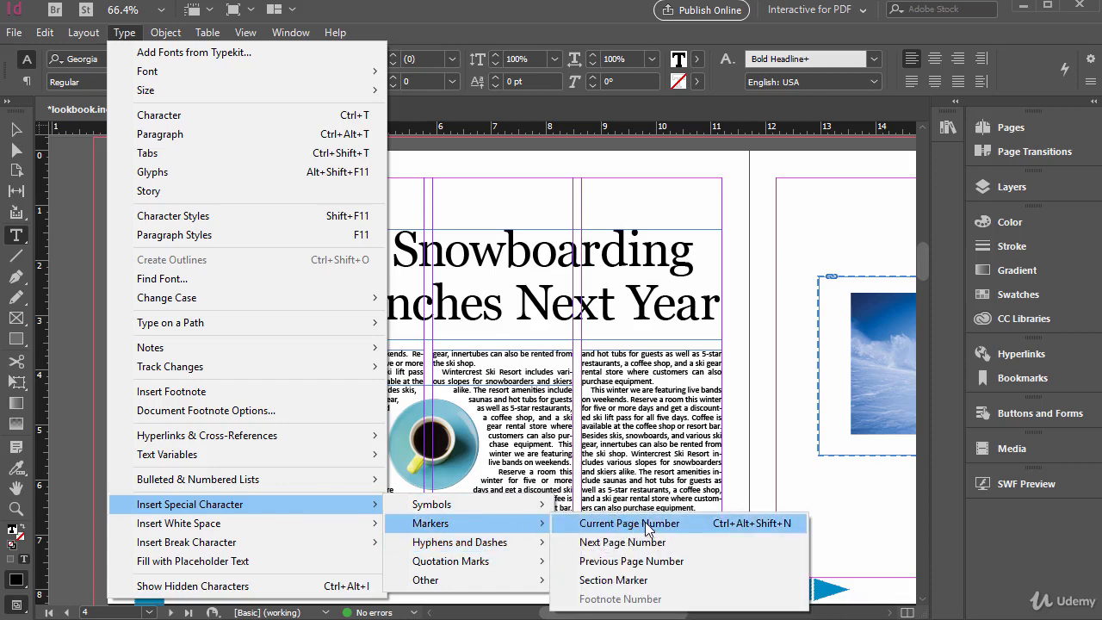
pyautogui.moveTo(471, 511)
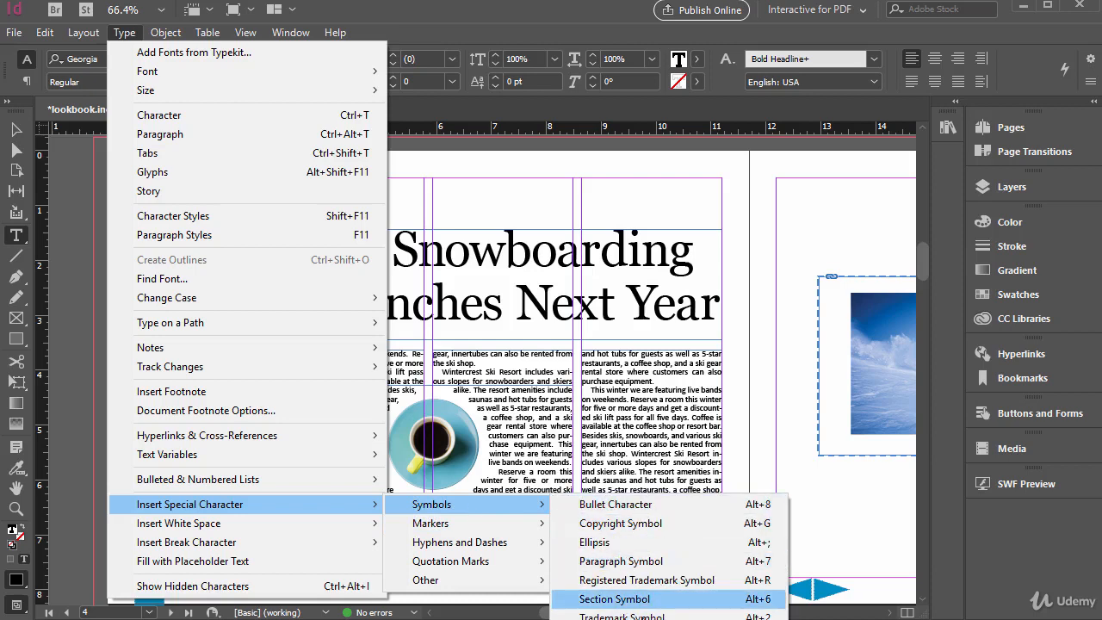
pyautogui.click(621, 616)
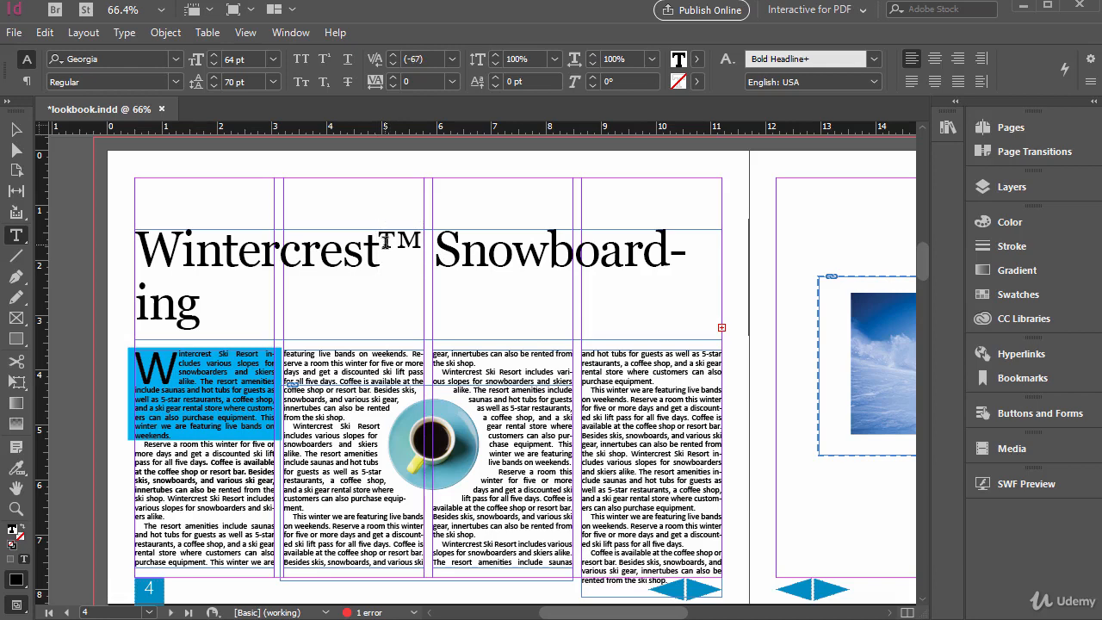
# Set the font size of the headline's trademark symbol to 24 pt
pyautogui.doubleClick(385, 243)
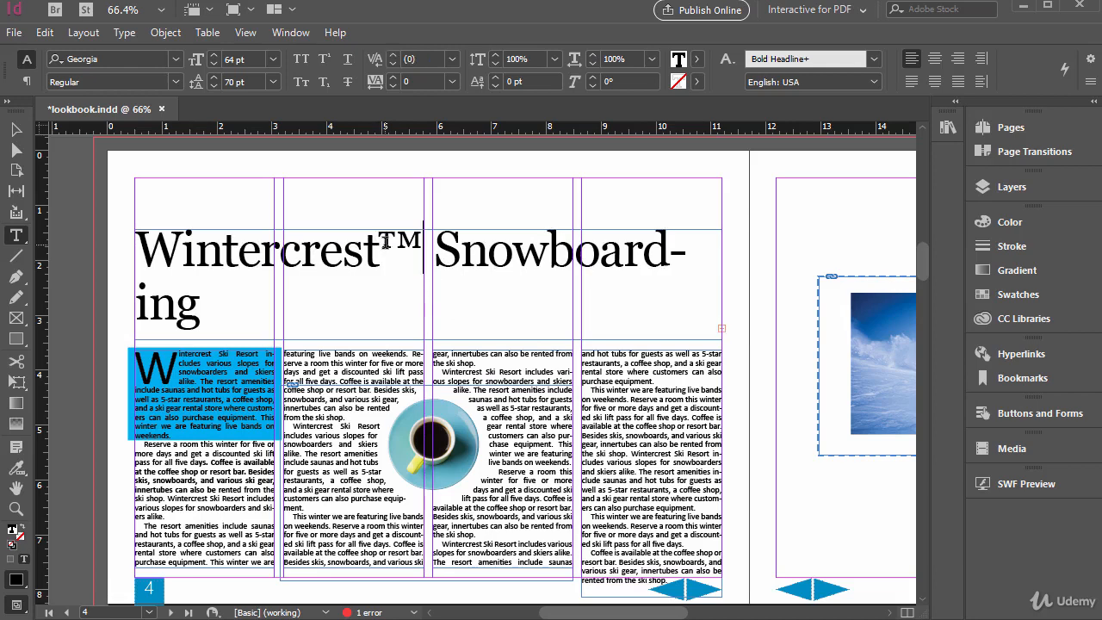
pyautogui.click(273, 59)
pyautogui.click(252, 244)
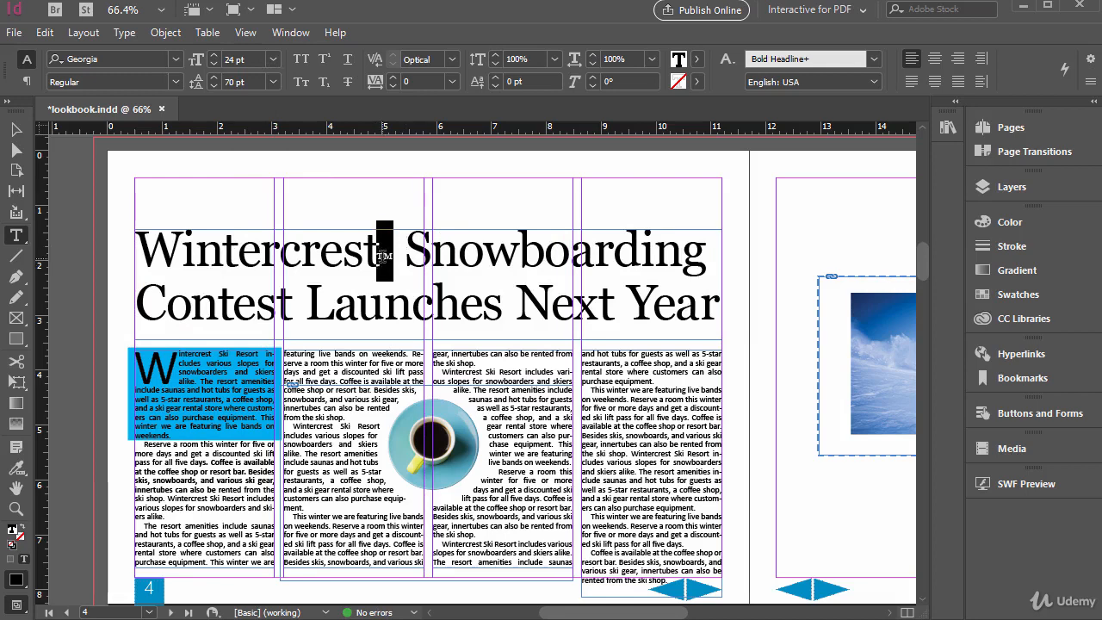
pyautogui.click(124, 32)
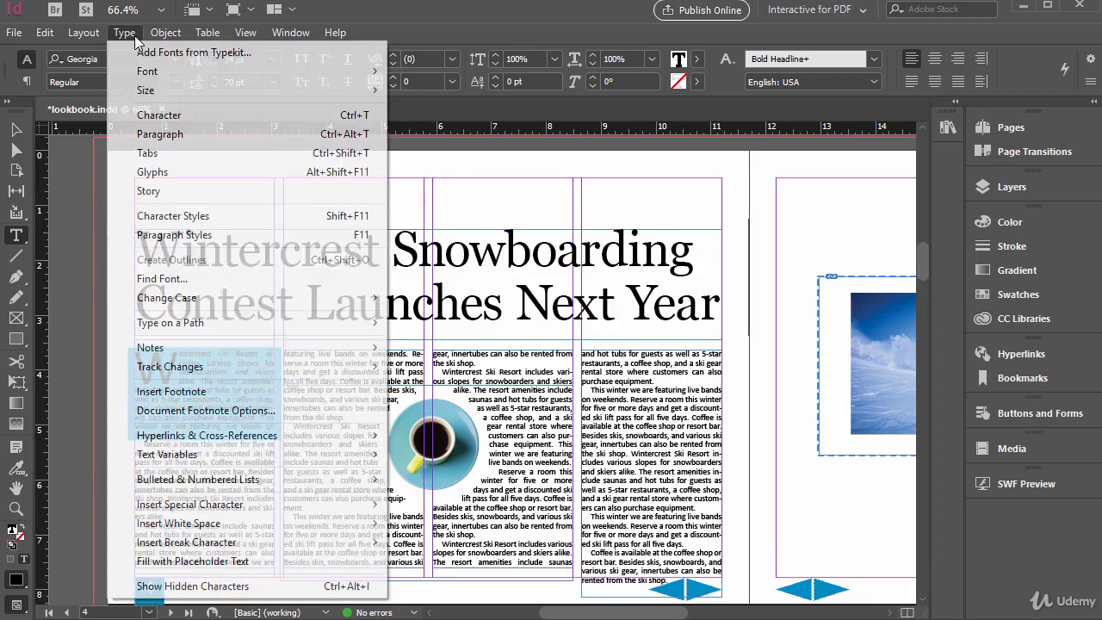
pyautogui.moveTo(242, 510)
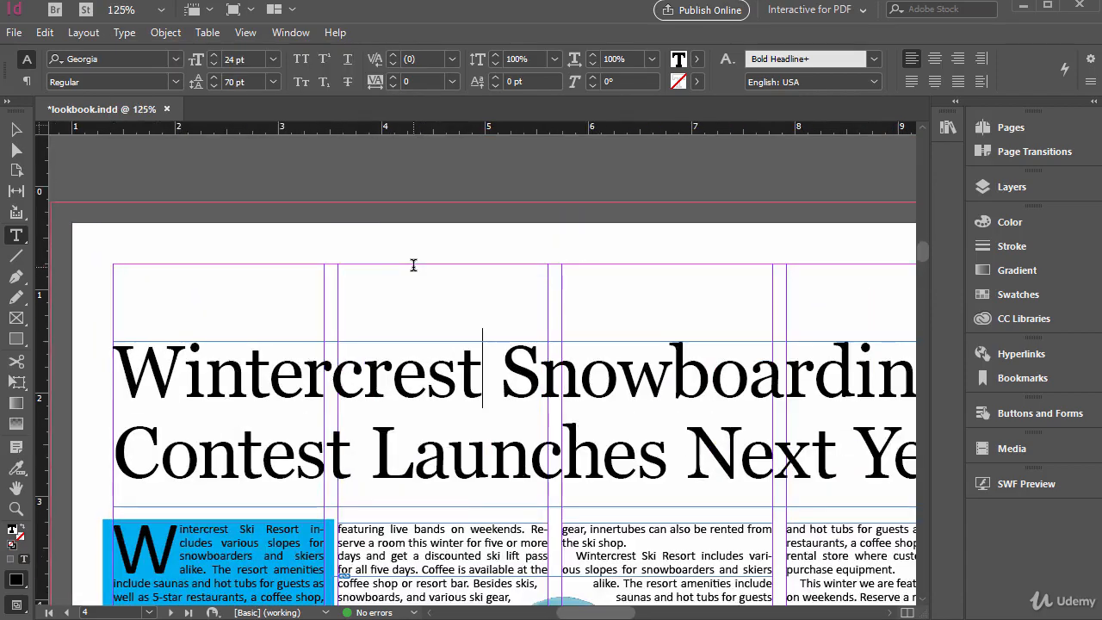
# Put a double hyphen with no spaces between "winter" and "for five" in the last paragraph of the second column
pyautogui.scroll(-10, 470, 554)
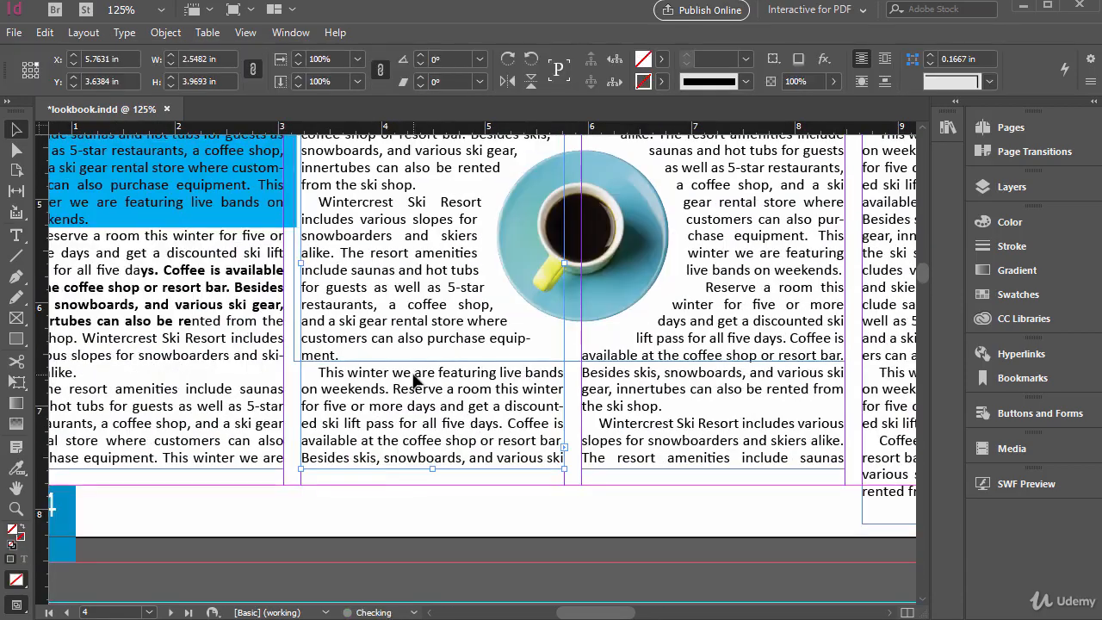
pyautogui.doubleClick(396, 387)
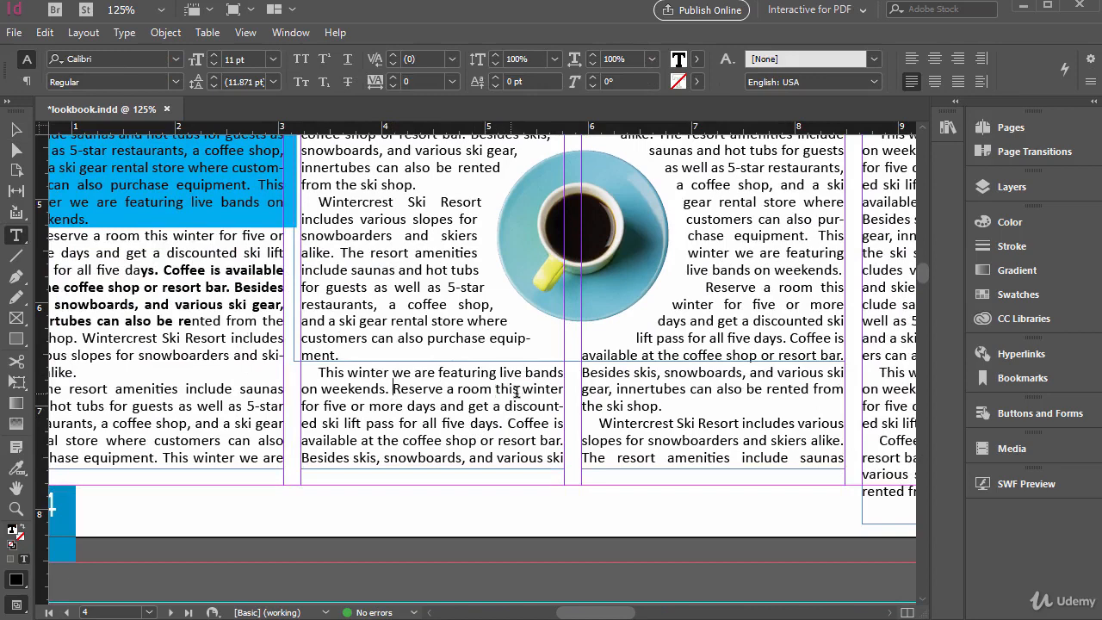
pyautogui.click(563, 435)
pyautogui.write('--')
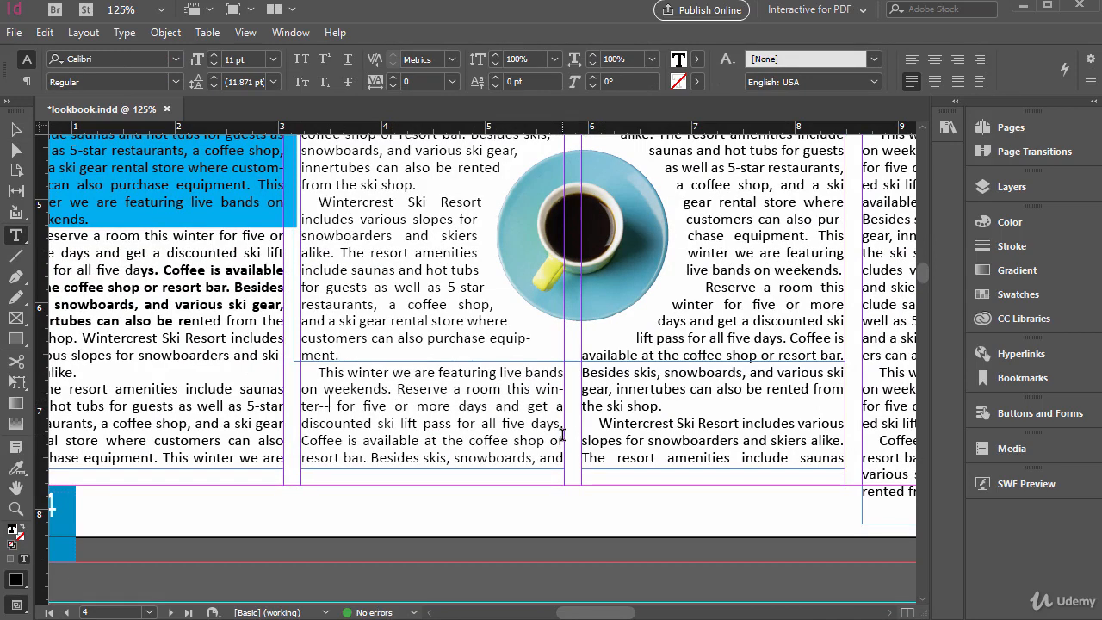
pyautogui.press('Delete')
pyautogui.press('Left')
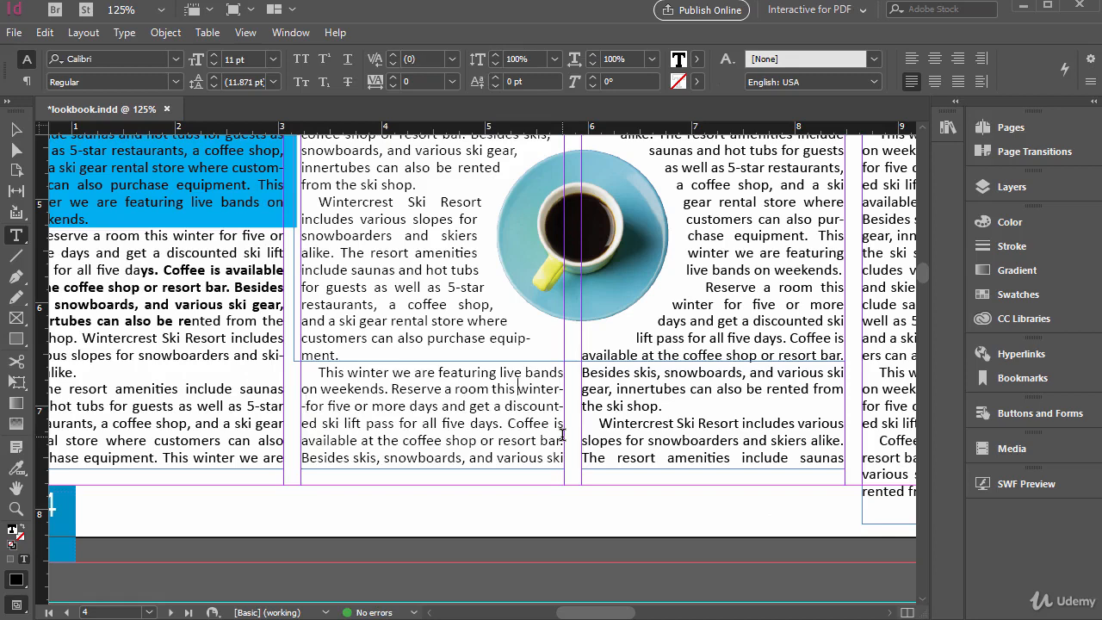
# Insert an Em Dash between "winter" and "for five" in the second column, without a space before it
pyautogui.click(129, 32)
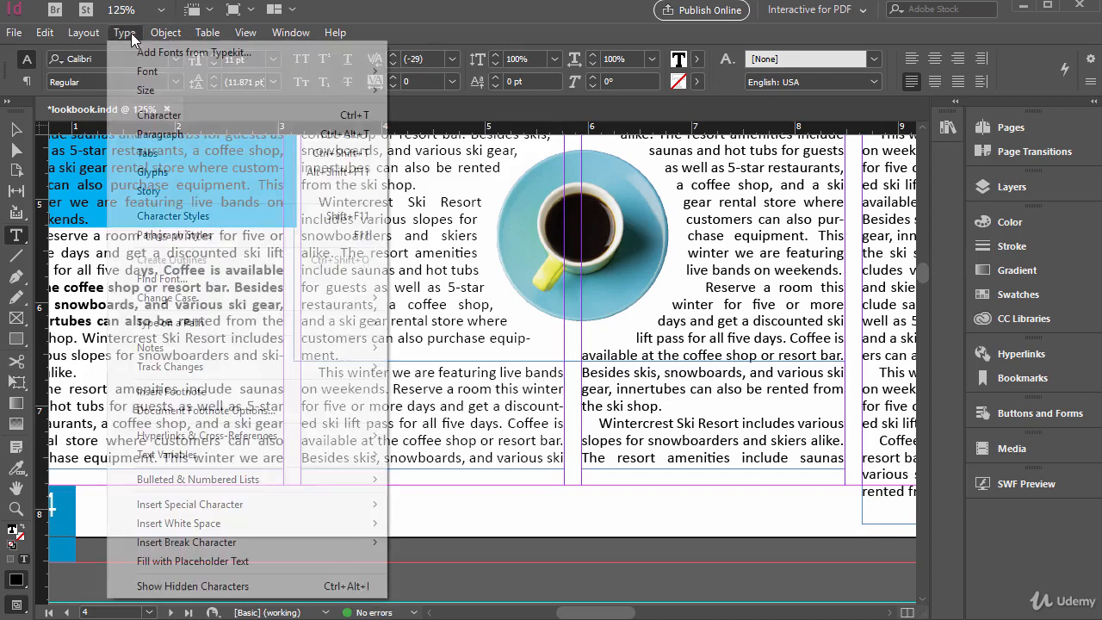
pyautogui.moveTo(351, 504)
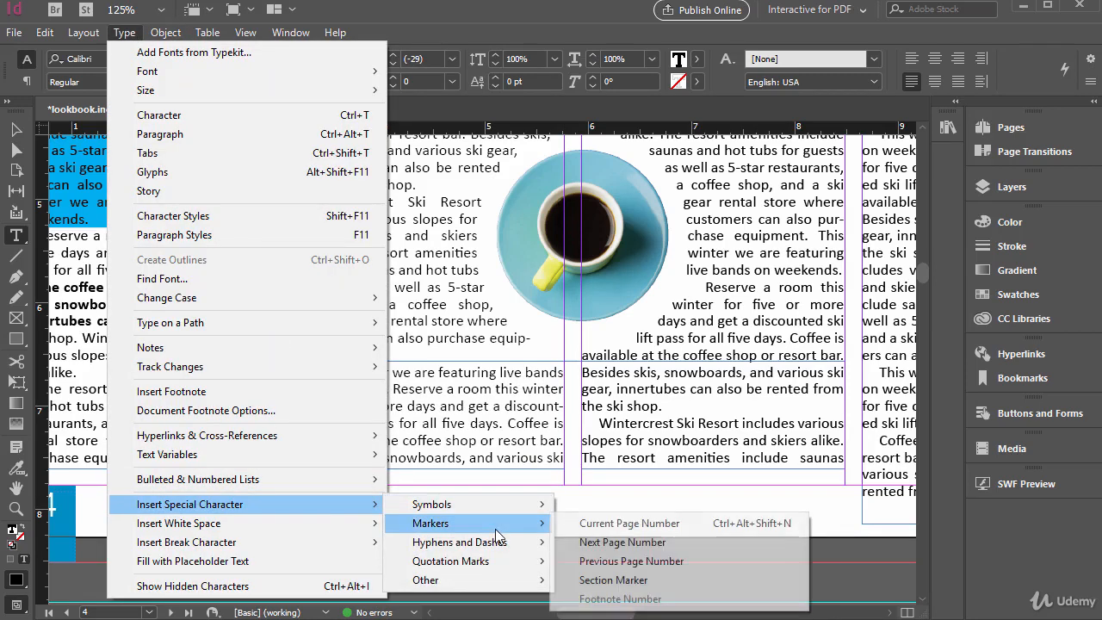
pyautogui.moveTo(495, 541)
pyautogui.click(594, 542)
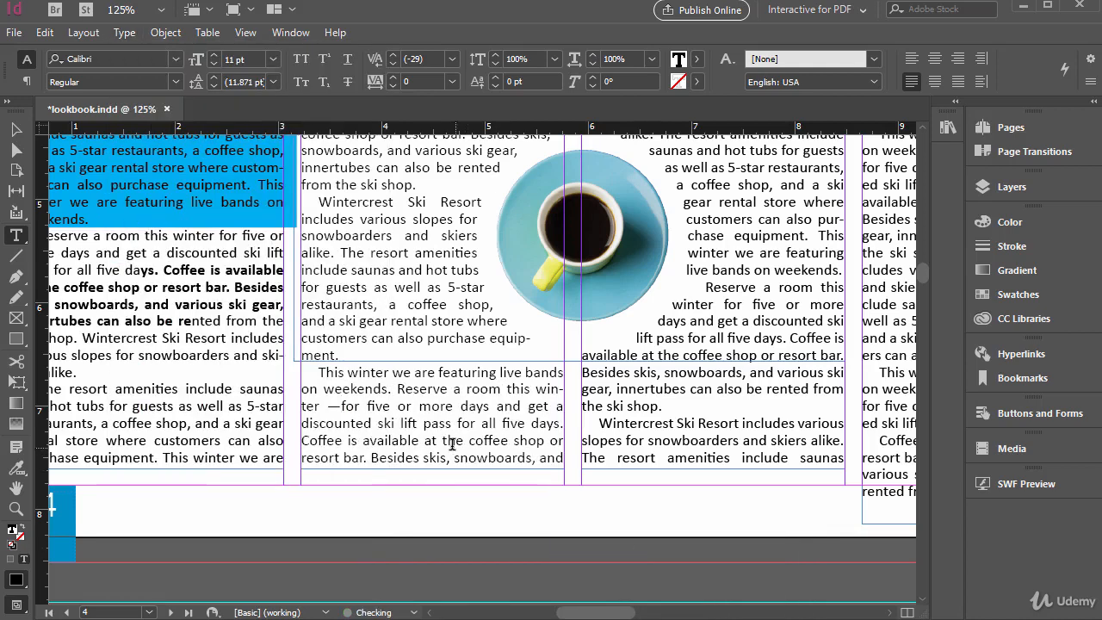
pyautogui.hotkey('shift', 'Left')
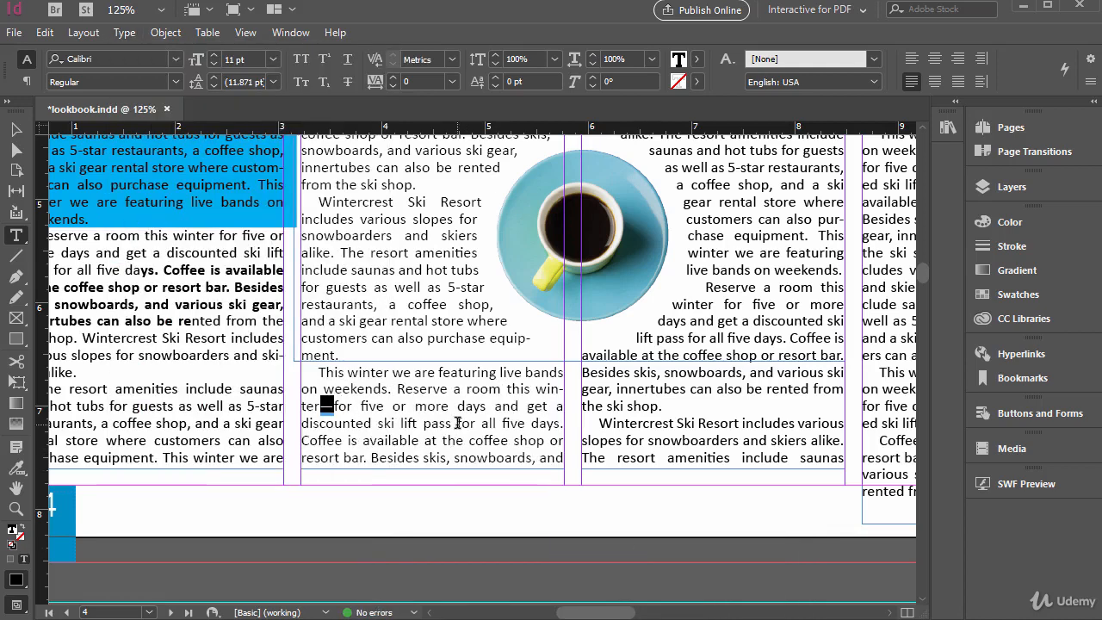
pyautogui.press('Right')
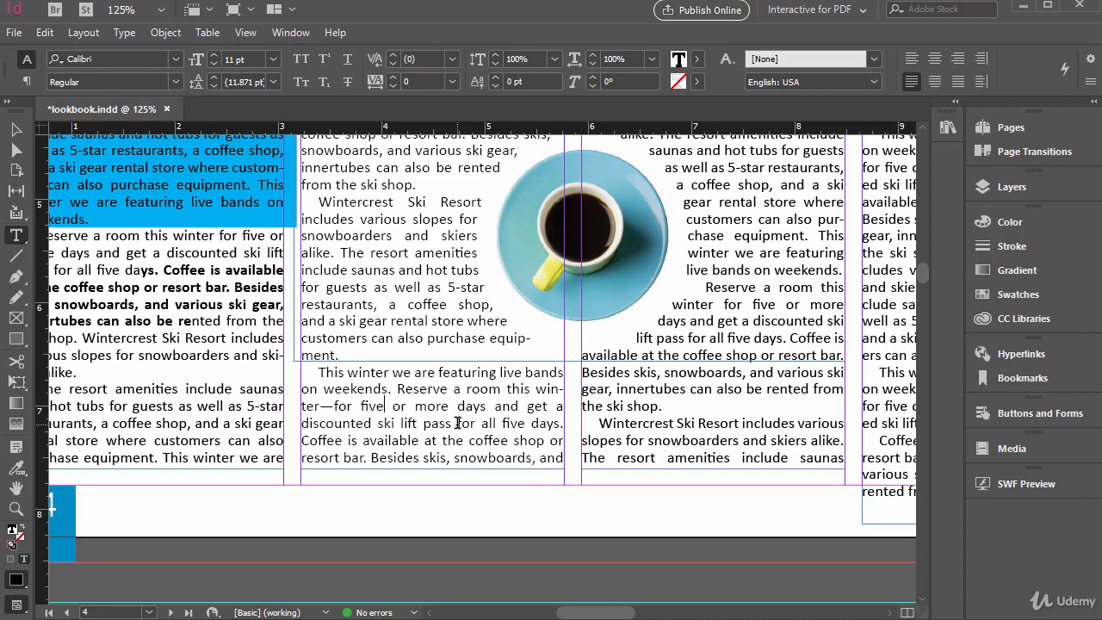
# Select the em dash and examine the Hyphens and Dashes special characters, and undo the em dash after "winter"
pyautogui.hotkey('shift', 'Right')
pyautogui.hotkey('shift', 'Right')
pyautogui.press('Right')
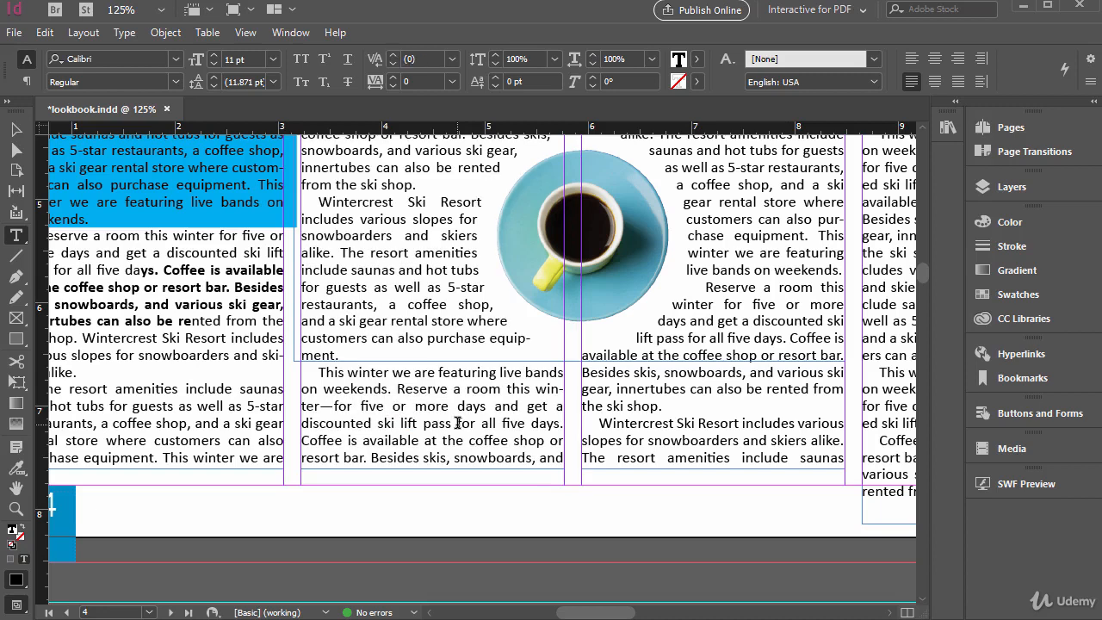
pyautogui.press('Right')
pyautogui.hotkey('shift', 'Left')
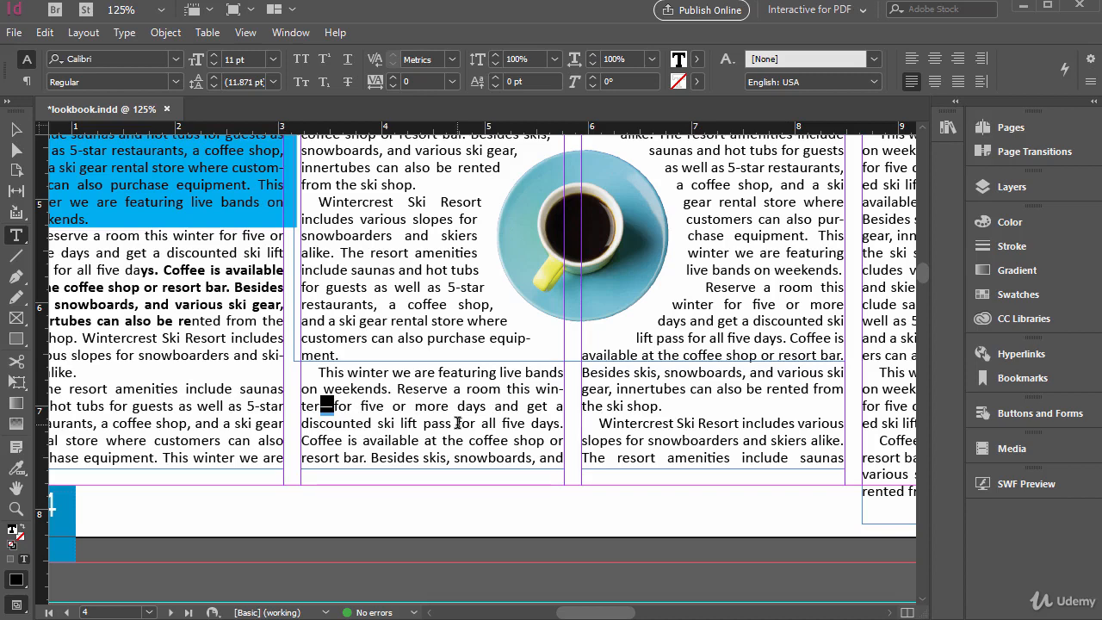
pyautogui.click(124, 32)
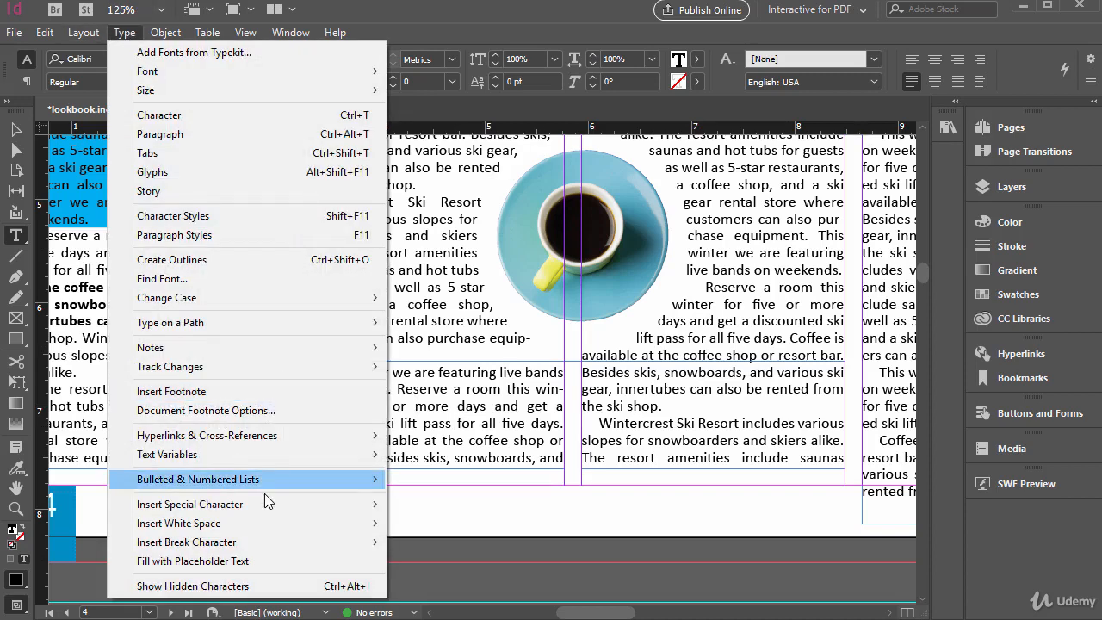
pyautogui.moveTo(253, 509)
pyautogui.moveTo(474, 542)
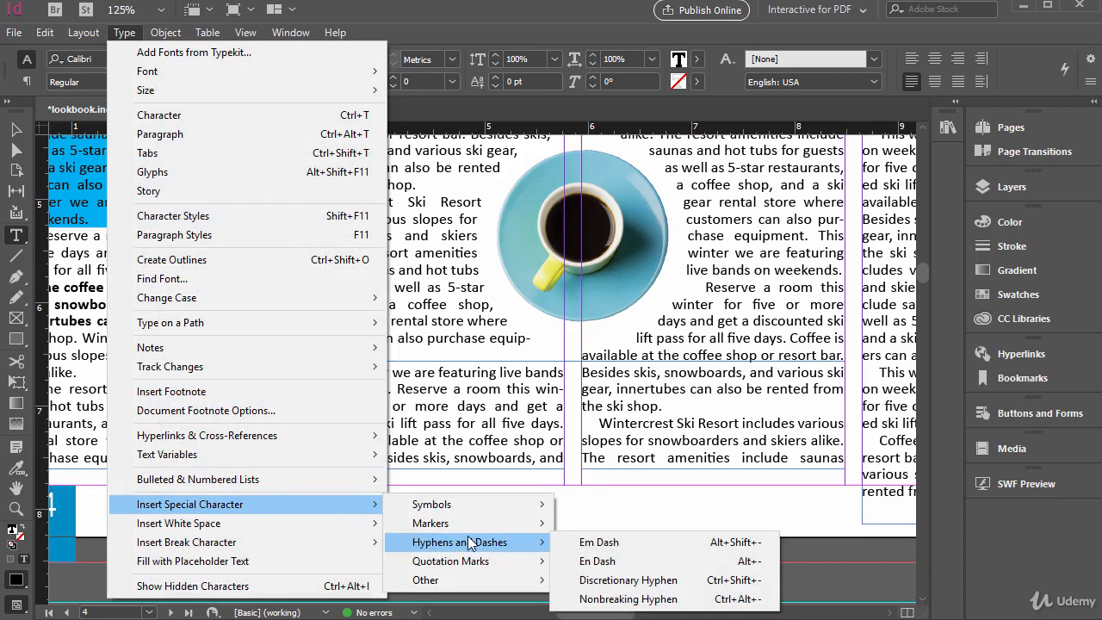
pyautogui.click(758, 551)
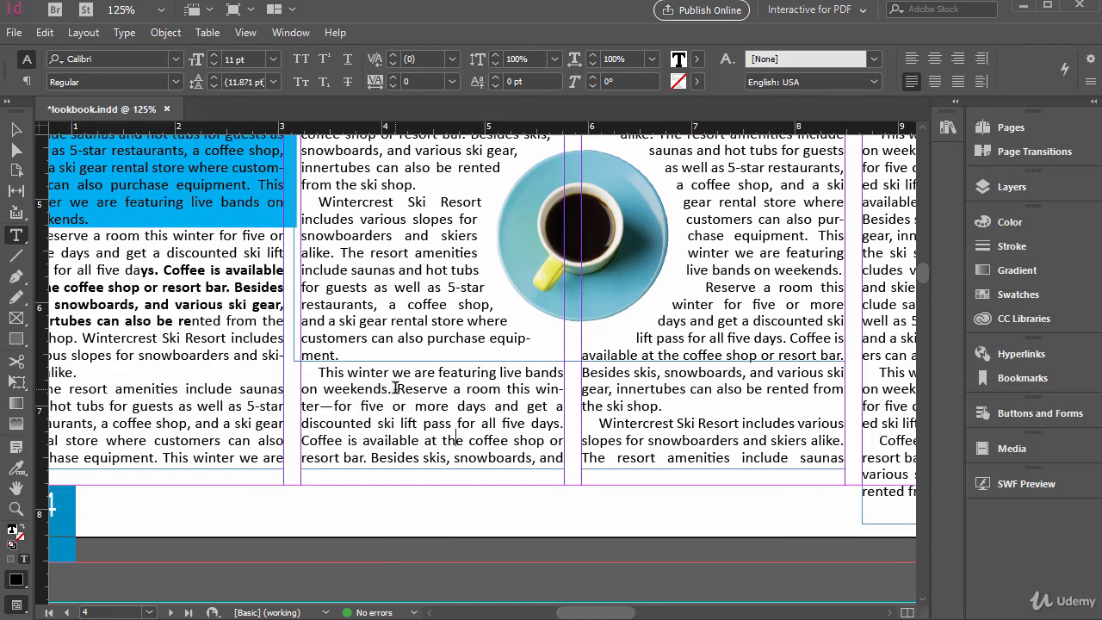
pyautogui.hotkey('ctrl', 'z')
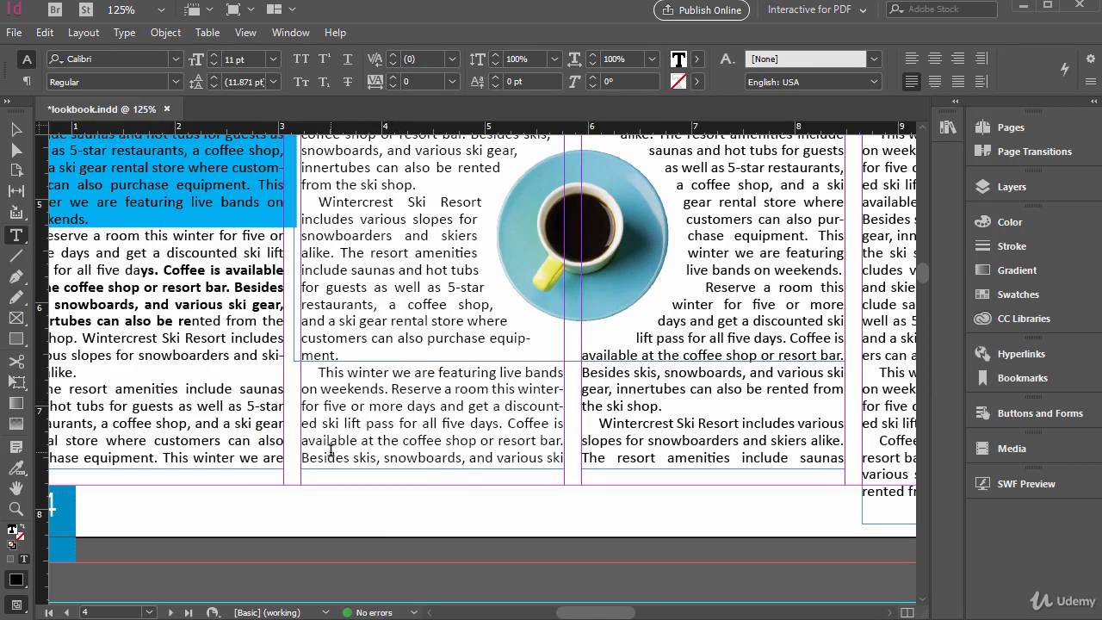
# Place the insertion point before "Reserve a room" near the end of the fourth column and examine the white space and break character options
pyautogui.moveTo(608, 613); pyautogui.dragTo(629, 615)
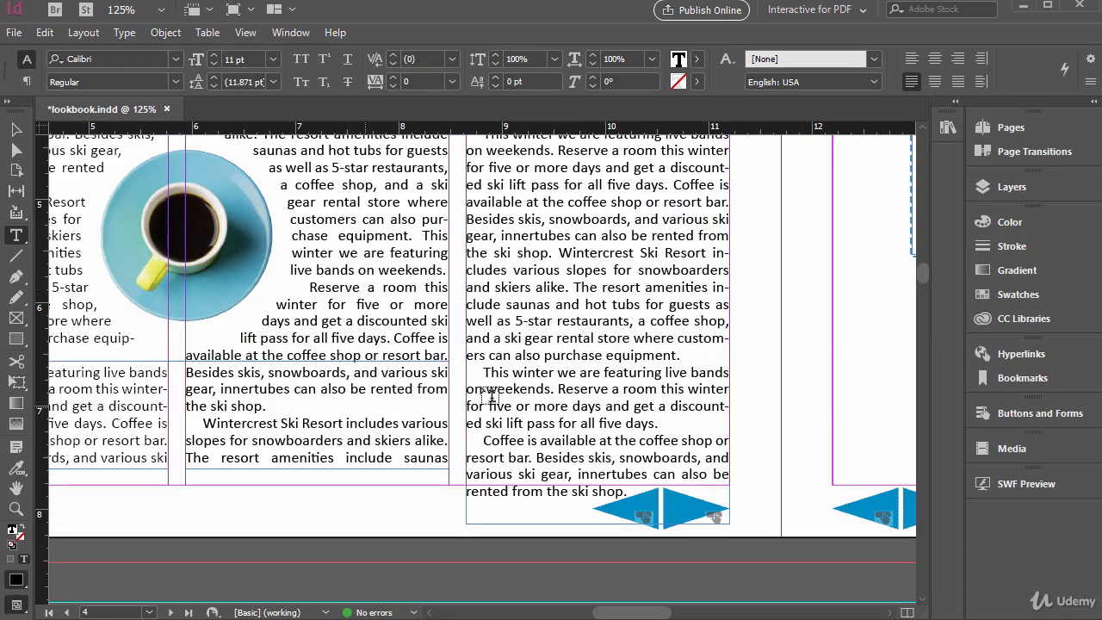
pyautogui.click(558, 389)
pyautogui.click(125, 33)
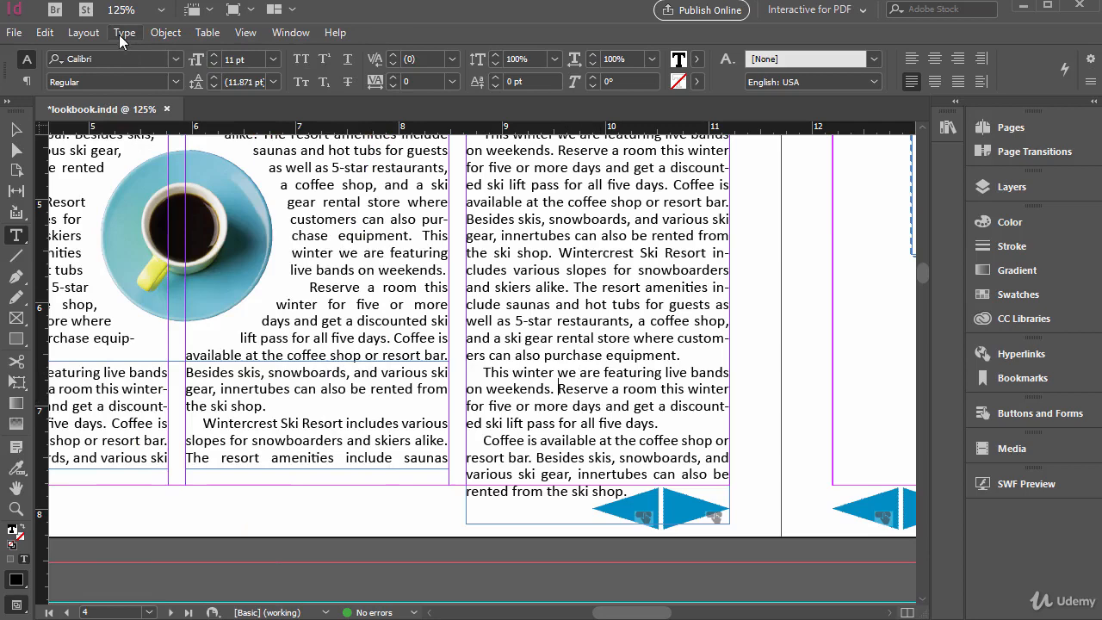
pyautogui.click(125, 34)
pyautogui.click(135, 35)
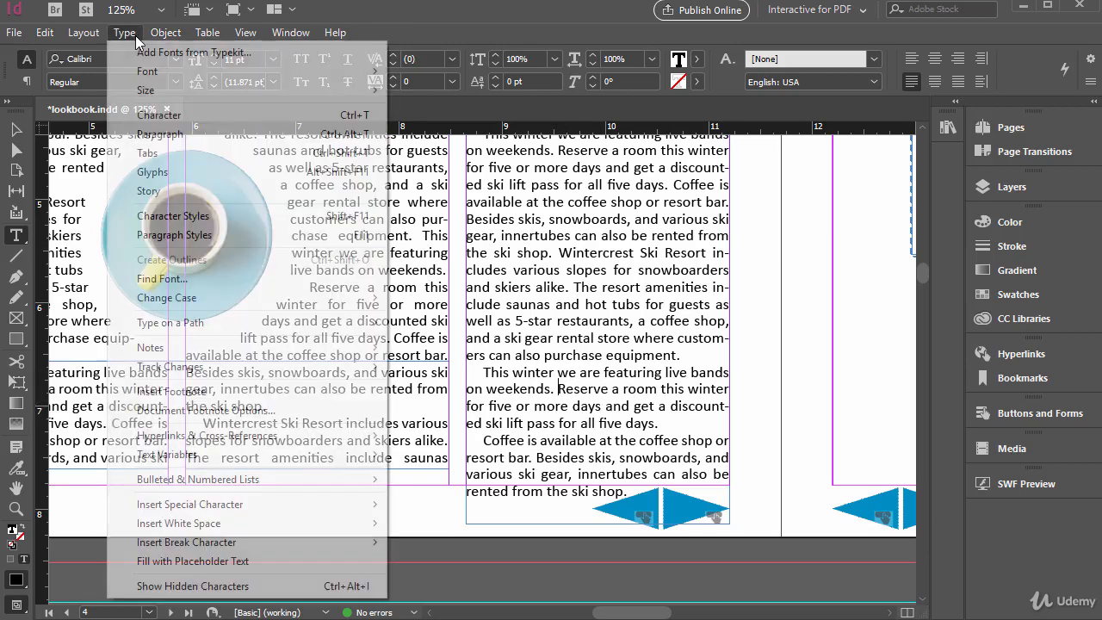
pyautogui.moveTo(205, 527)
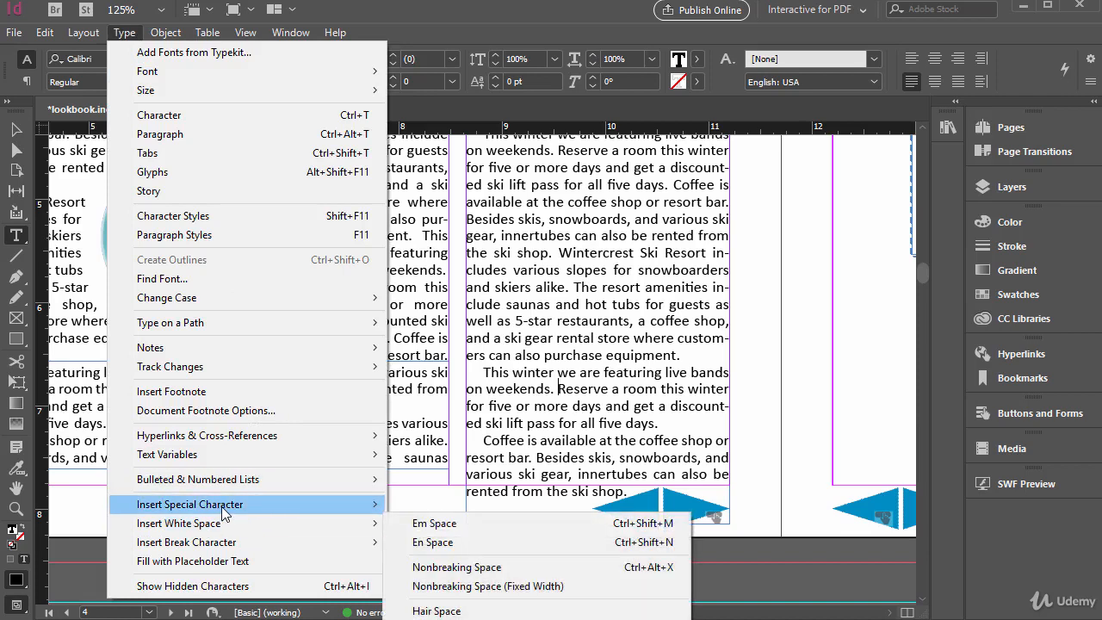
pyautogui.moveTo(250, 529)
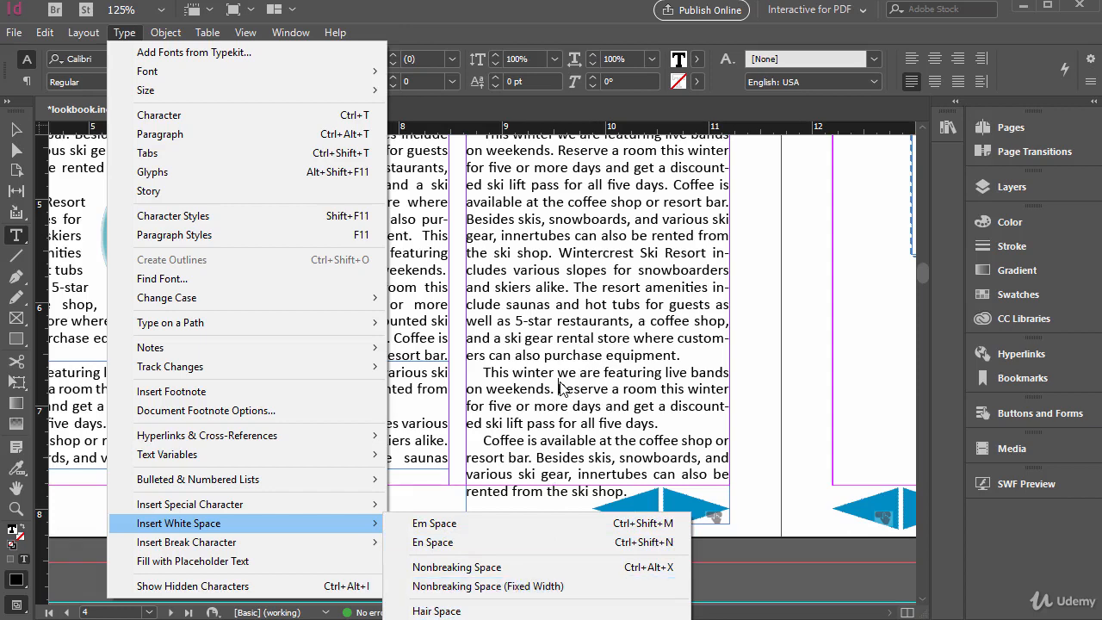
pyautogui.moveTo(270, 547)
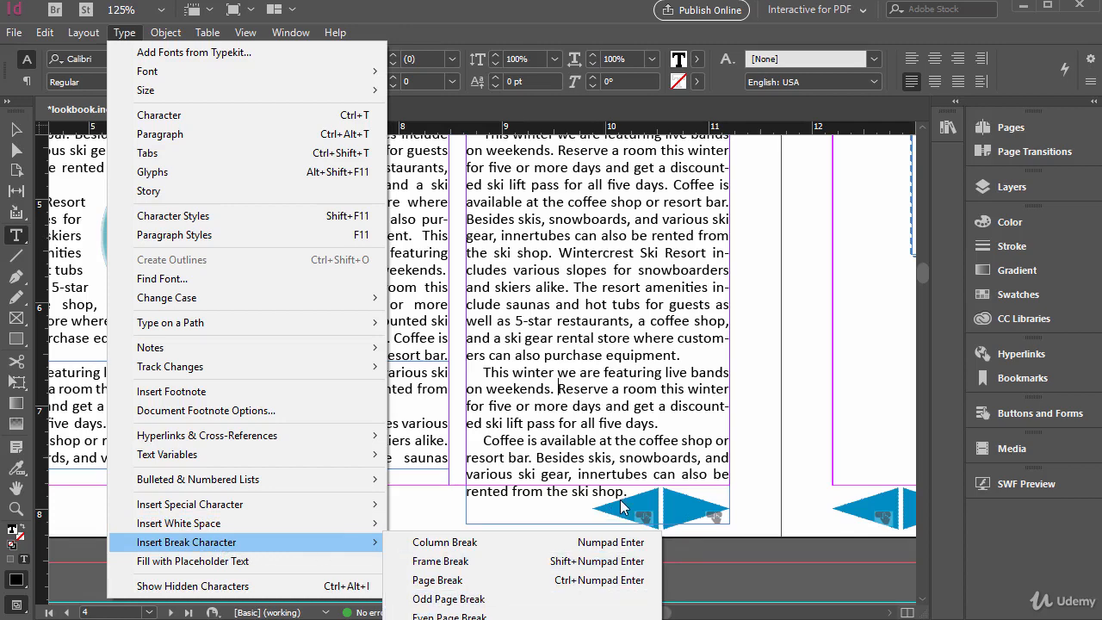
pyautogui.click(619, 430)
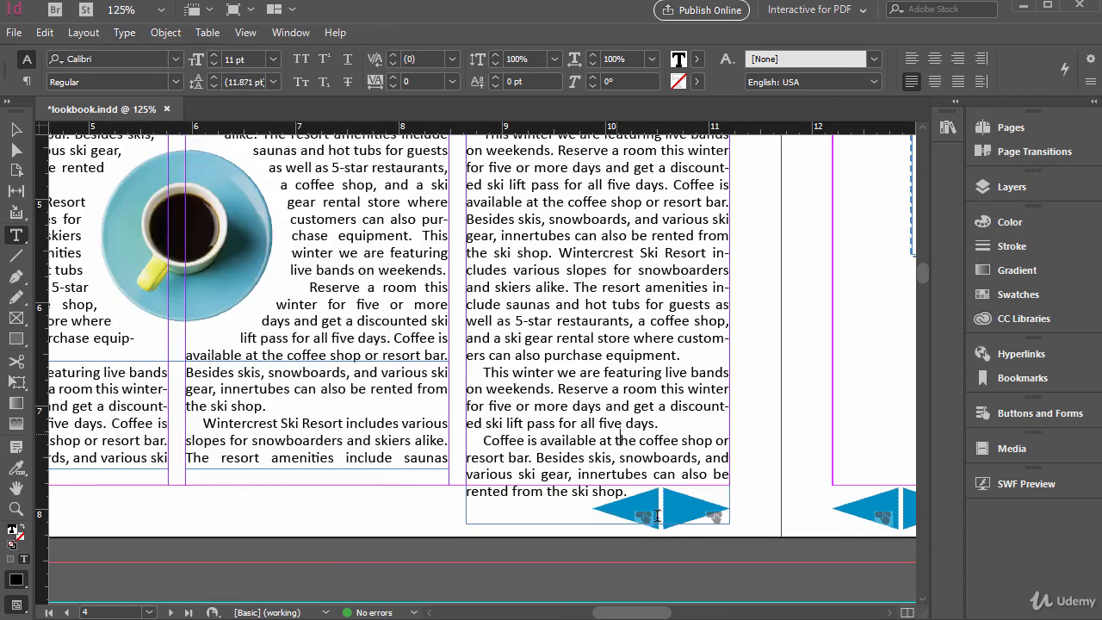
# Place the insertion point after "for all five days." near the end of the fourth column and examine the symbols available as special characters
pyautogui.click(664, 420)
pyautogui.hotkey('alt', 't')
pyautogui.moveTo(288, 542)
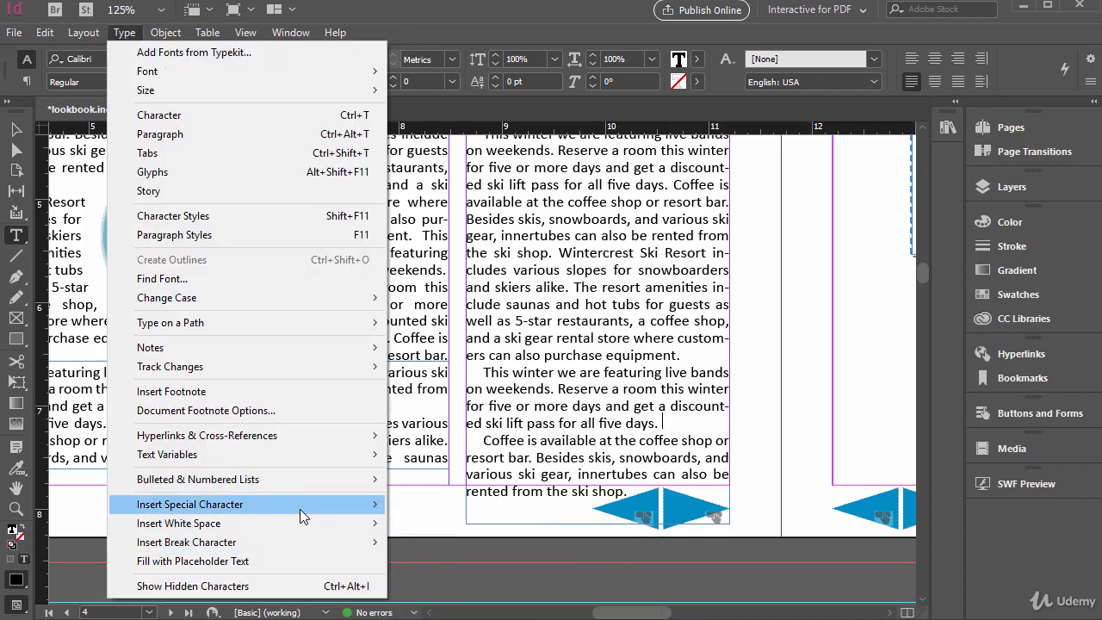
pyautogui.moveTo(300, 508)
pyautogui.moveTo(484, 509)
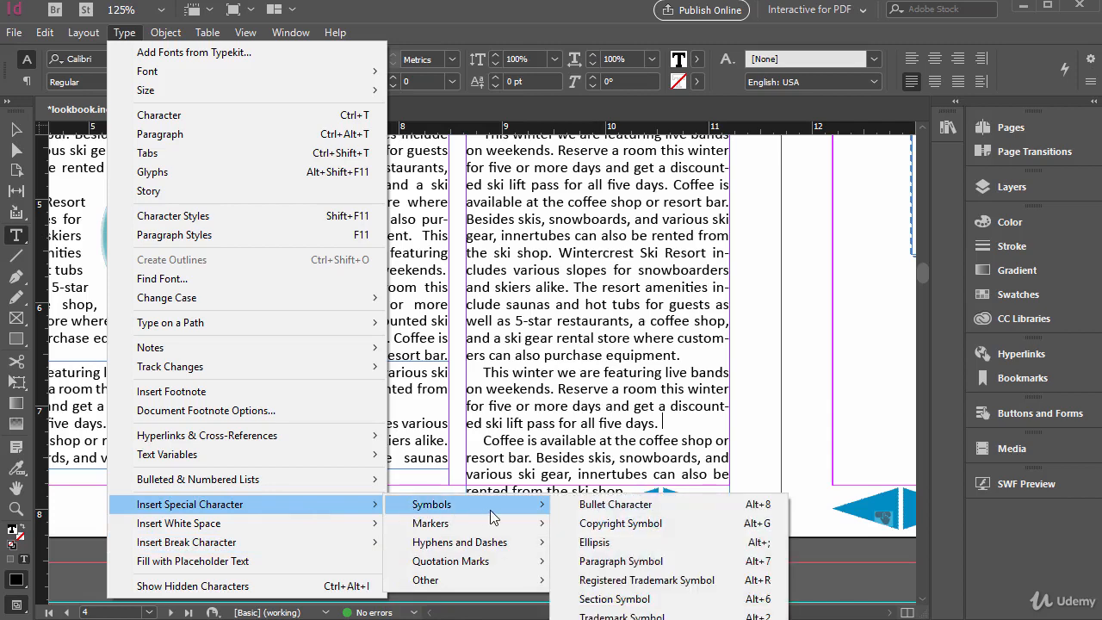
pyautogui.click(520, 310)
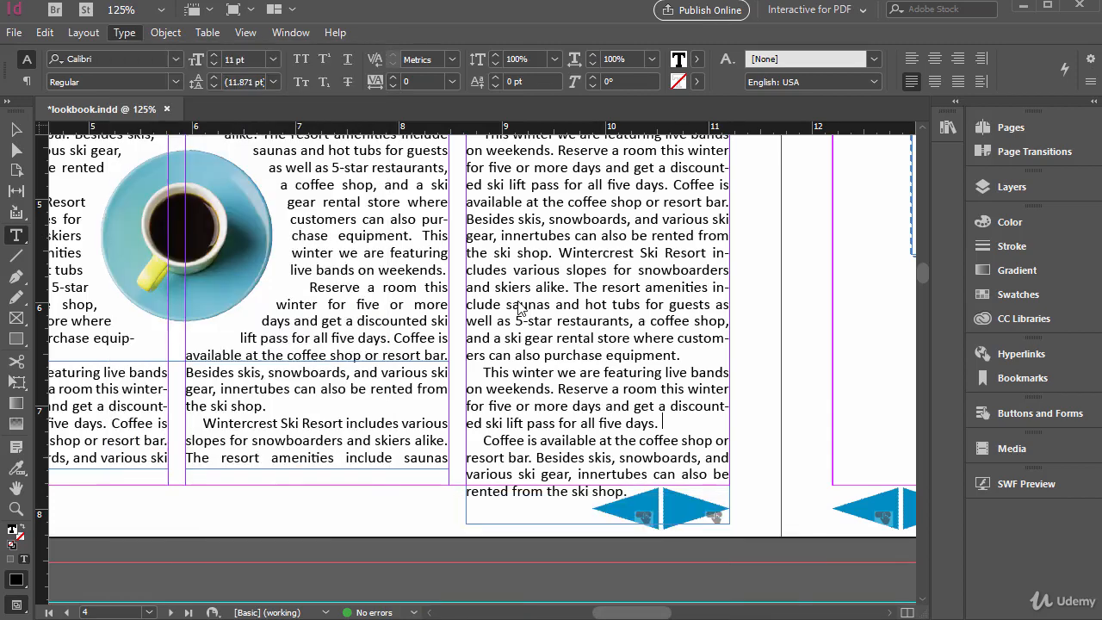
# Create a text frame about 3.36 in wide and 1.48 in high below the image on page 5, and enter "Cafe"
pyautogui.scroll(1, 515, 389)
pyautogui.scroll(1, 515, 389)
pyautogui.moveTo(652, 613); pyautogui.dragTo(728, 613)
pyautogui.scroll(-4, 649, 465)
pyautogui.moveTo(374, 274)
pyautogui.mouseDown()
pyautogui.moveTo(705, 406)
pyautogui.moveTo(722, 426)
pyautogui.mouseUp()
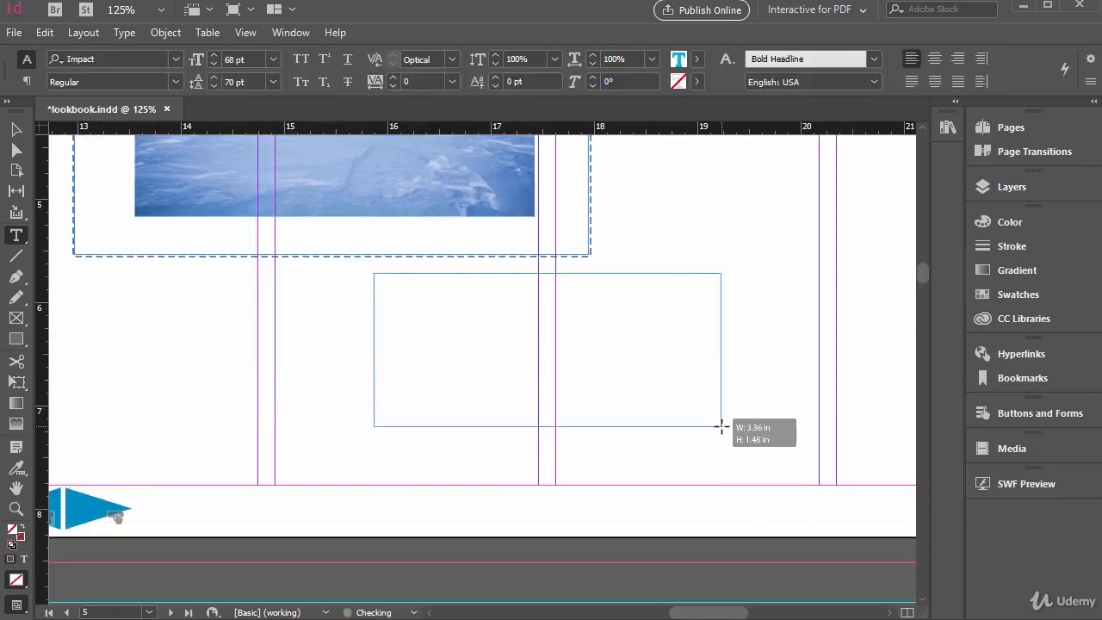
pyautogui.write('Cafe')
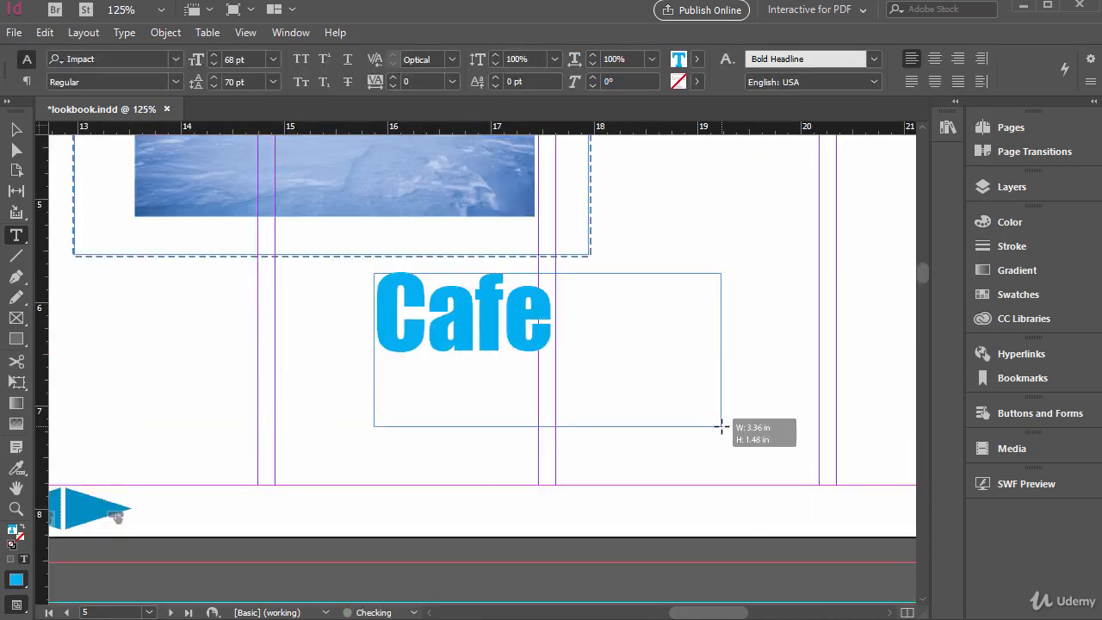
# Set the font of the whole "Cafe" text to Arial
pyautogui.hotkey('ctrl', 'a')
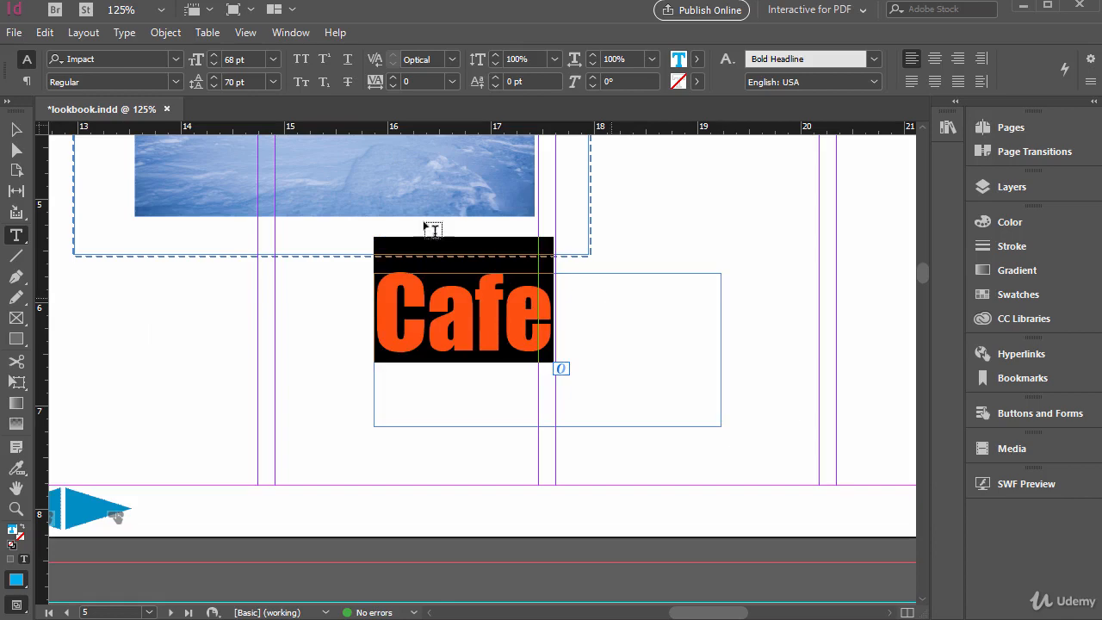
pyautogui.click(177, 59)
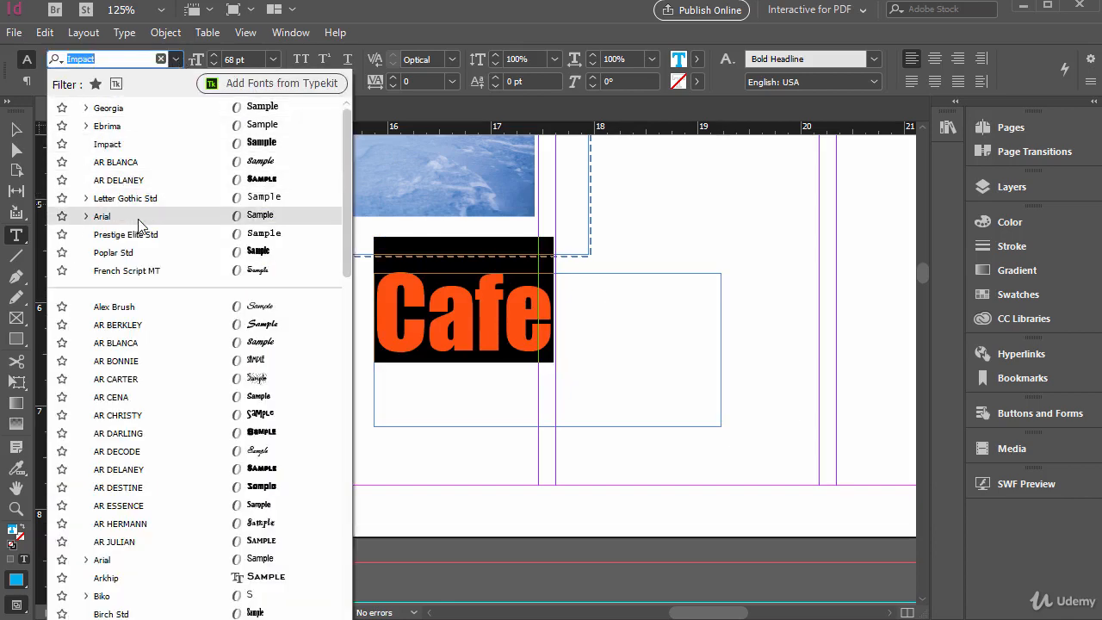
pyautogui.click(138, 217)
# Open the Glyphs panel with the insertion point in the "Cafe" text
pyautogui.click(290, 32)
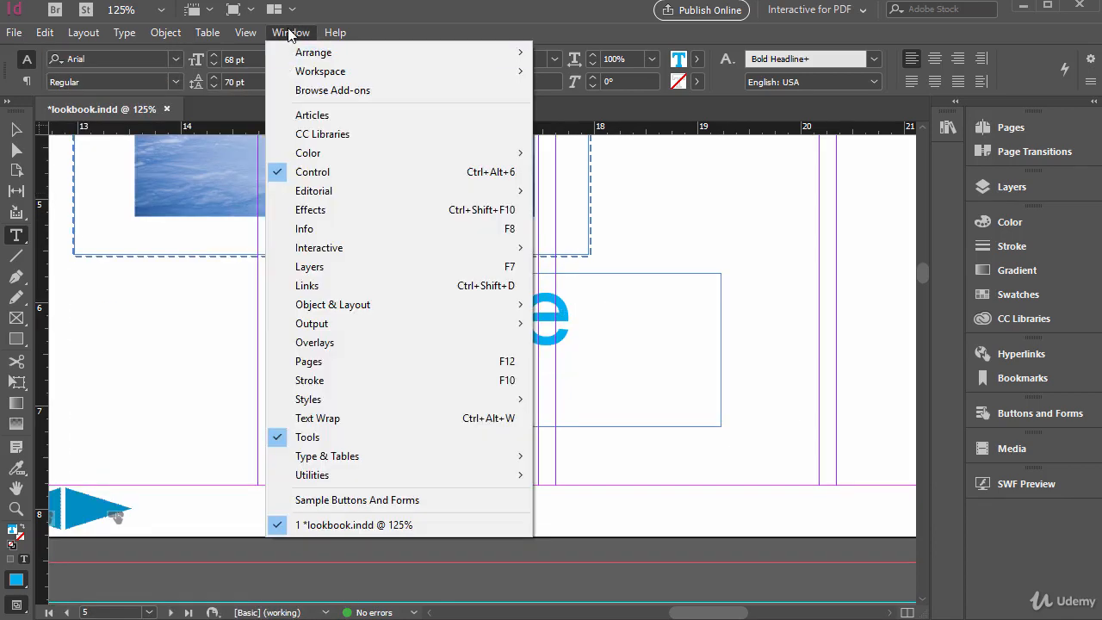
pyautogui.moveTo(374, 453)
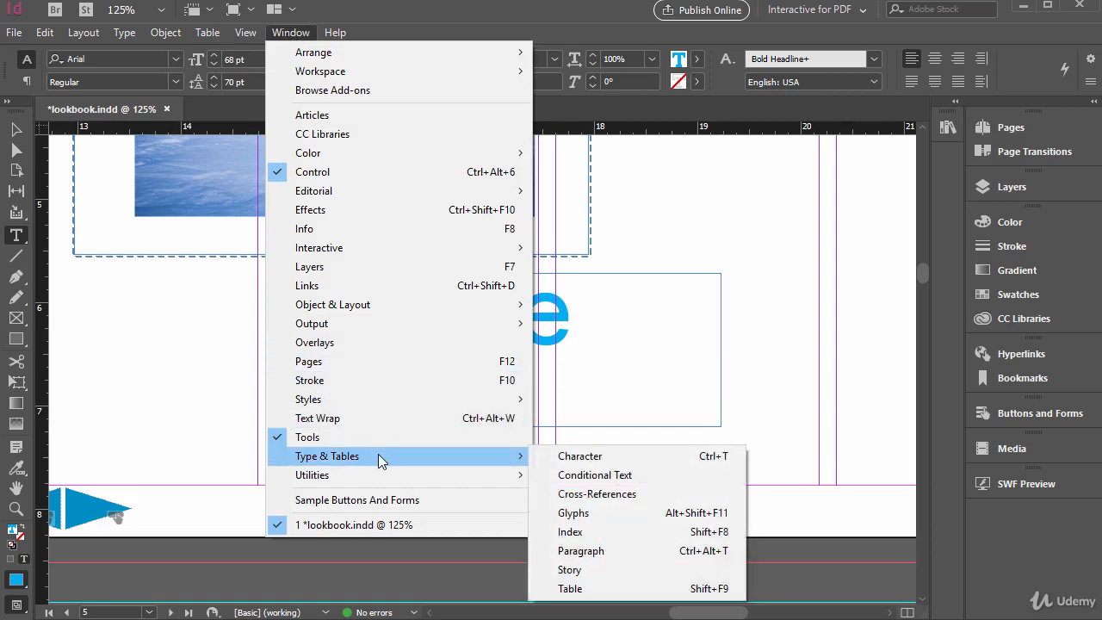
pyautogui.click(594, 512)
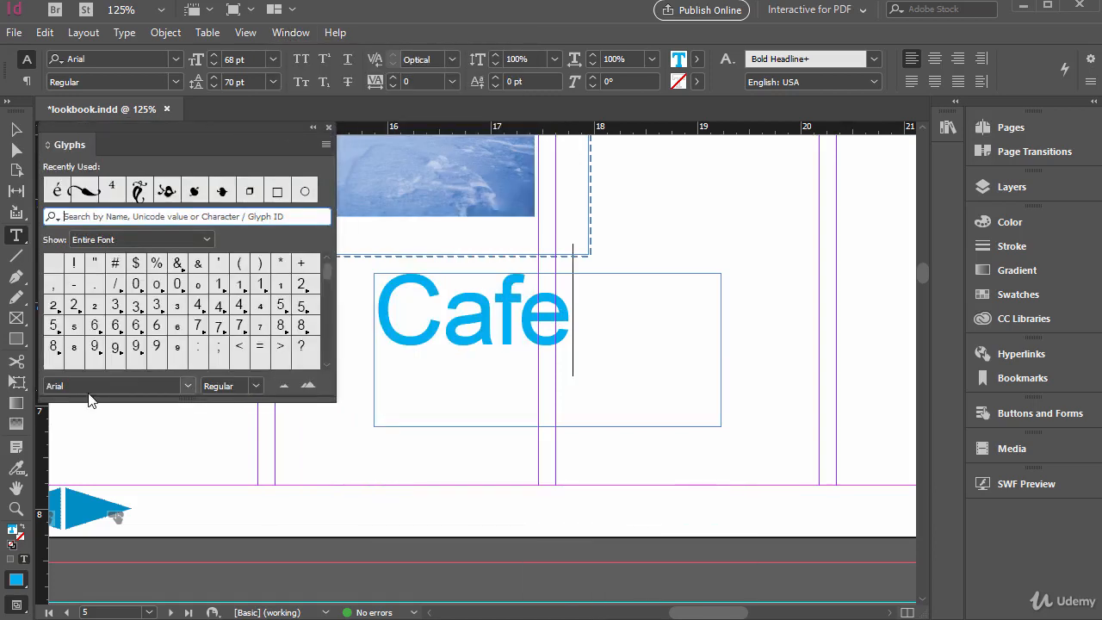
# Try larger and smaller glyph previews, and enlarge the Glyphs panel to show more Arial characters at once
pyautogui.click(186, 386)
pyautogui.click(286, 386)
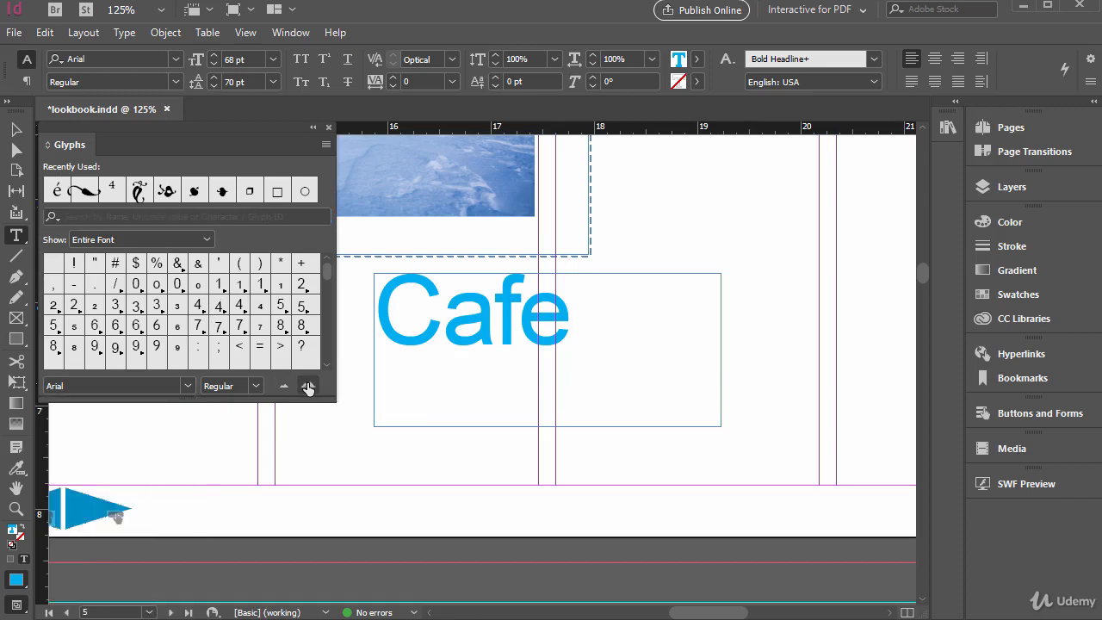
pyautogui.click(308, 387)
pyautogui.click(308, 388)
pyautogui.click(308, 387)
pyautogui.click(284, 385)
pyautogui.click(284, 385)
pyautogui.click(285, 386)
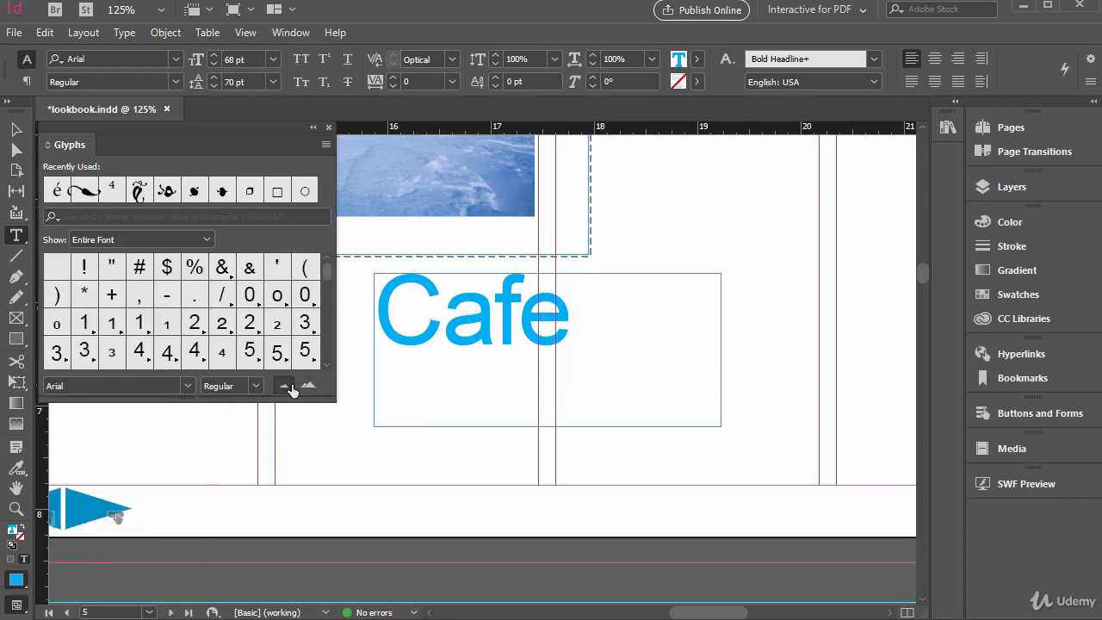
pyautogui.moveTo(343, 465); pyautogui.dragTo(362, 509)
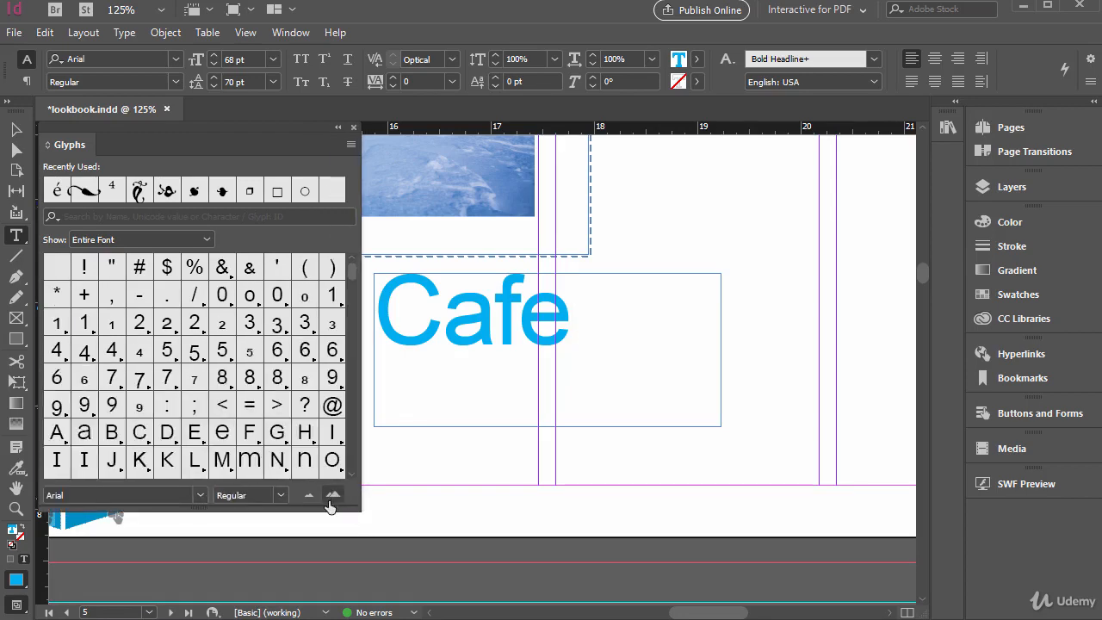
pyautogui.click(333, 494)
pyautogui.click(333, 494)
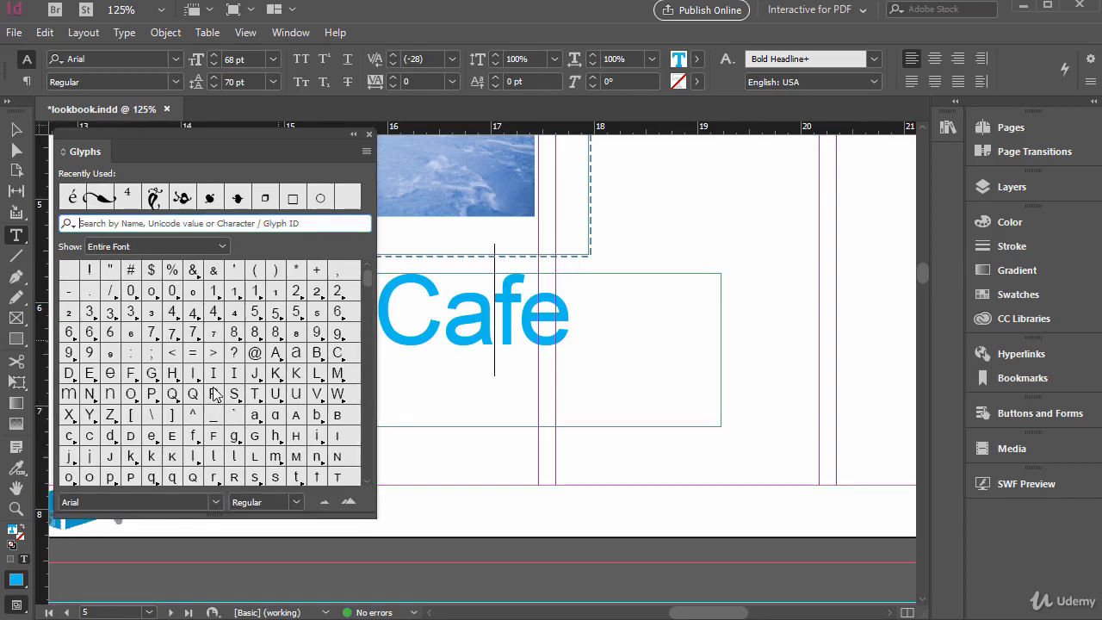
# Search the glyphs for "e" and replace the final "e" of "Cafe" with é
pyautogui.click(98, 224)
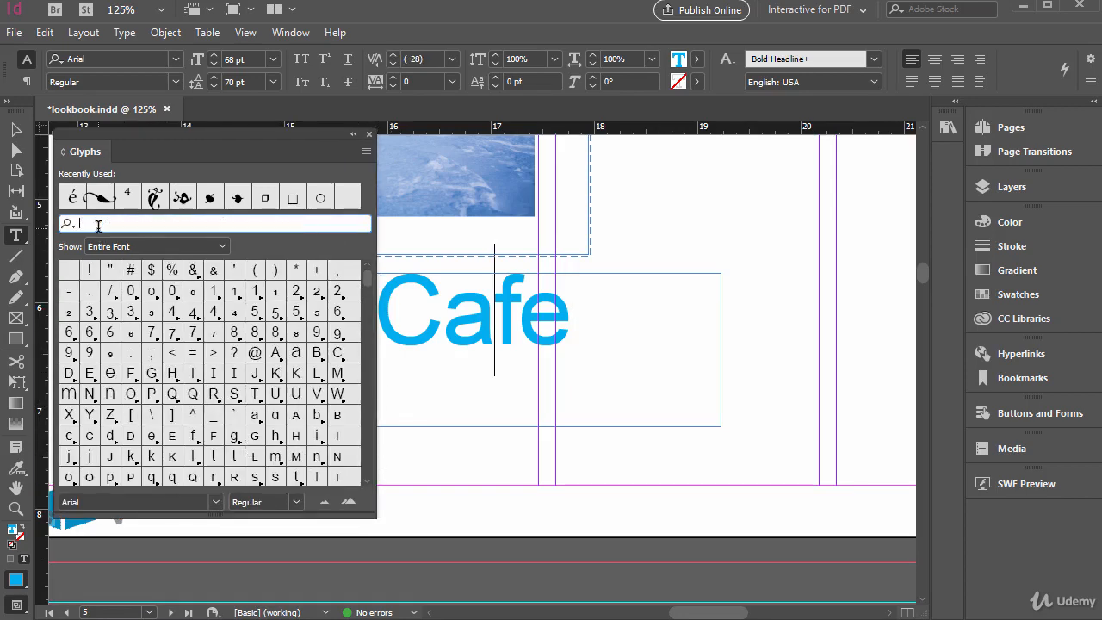
pyautogui.write('e')
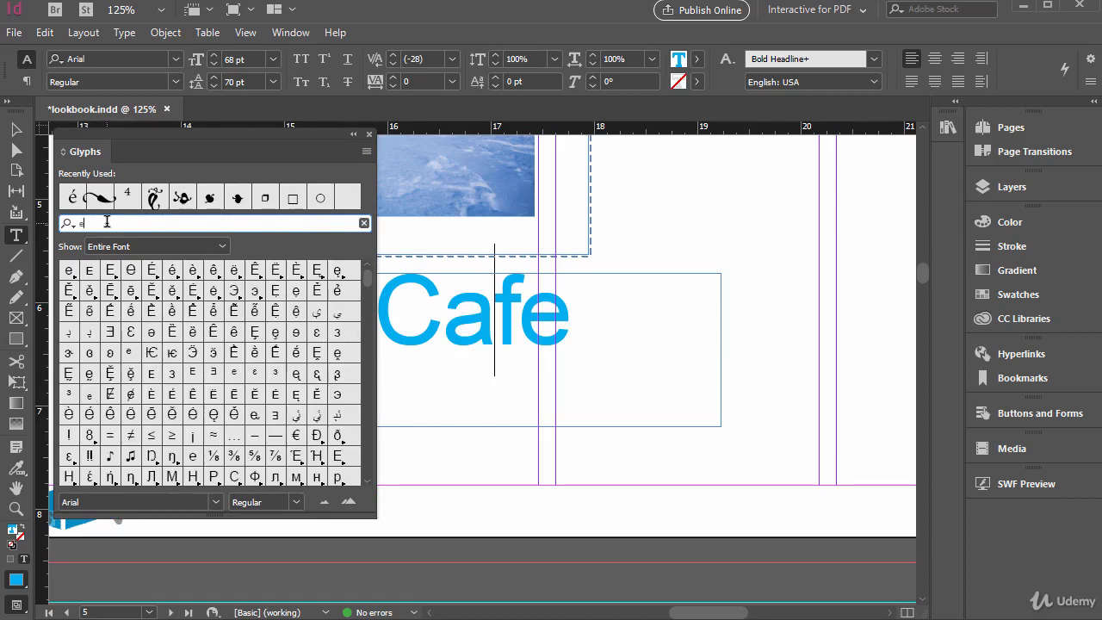
pyautogui.click(172, 273)
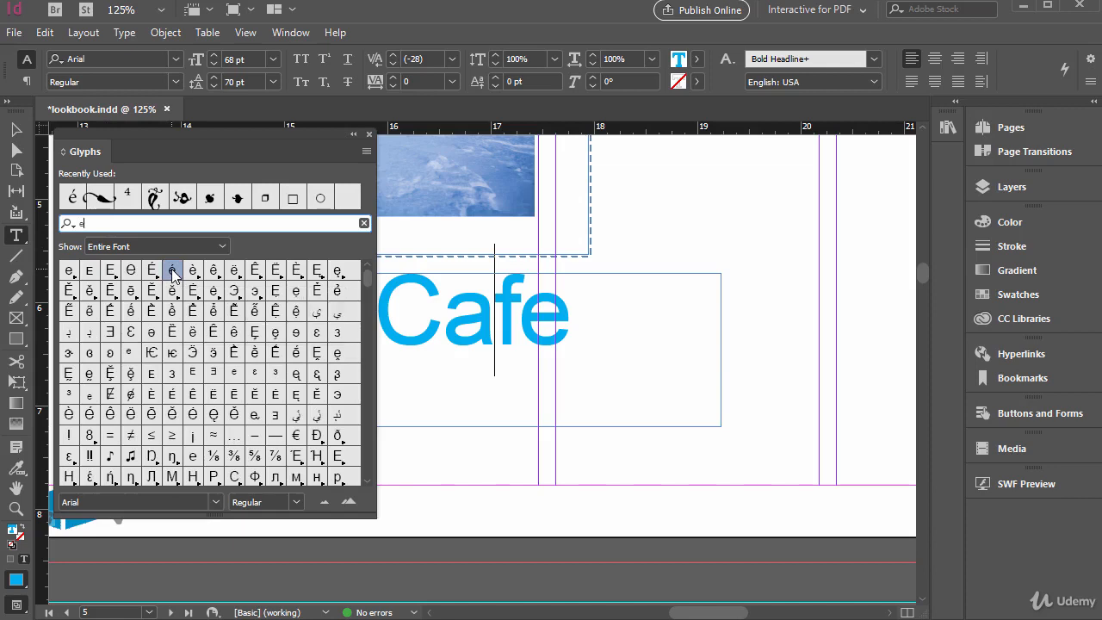
pyautogui.doubleClick(172, 274)
pyautogui.moveTo(525, 329); pyautogui.dragTo(511, 321)
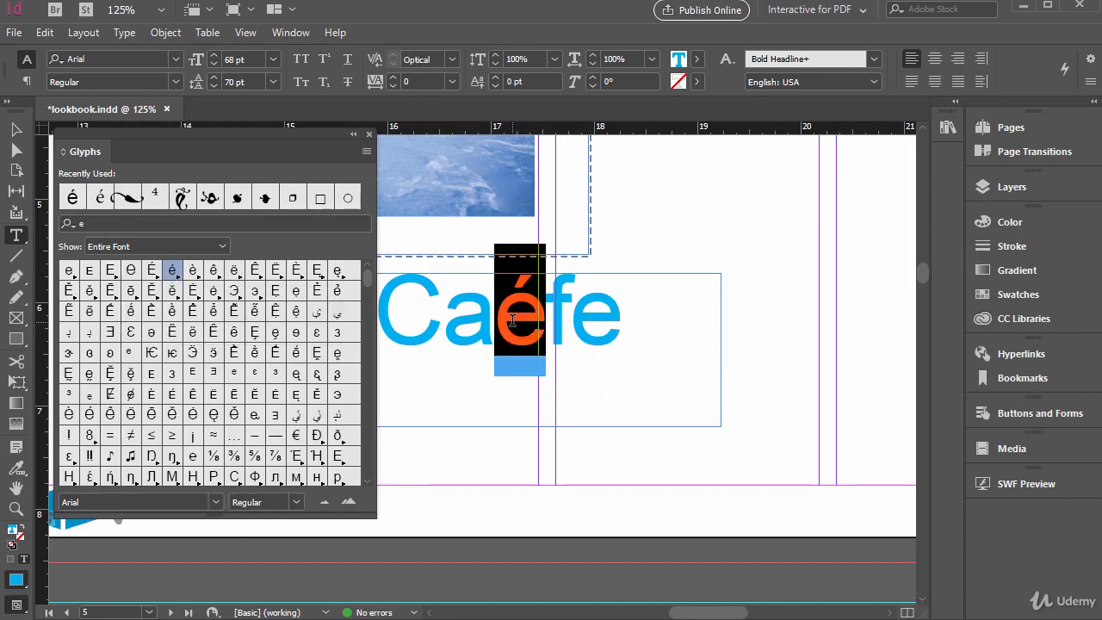
pyautogui.press('BackSpace')
pyautogui.press('Right')
pyautogui.hotkey('shift', 'Right')
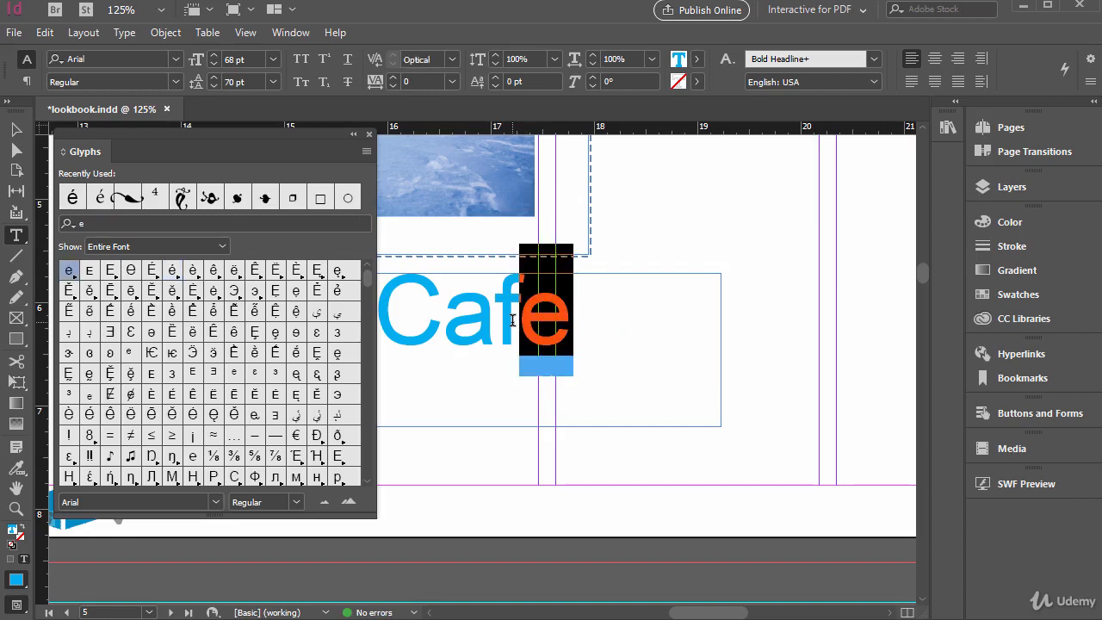
pyautogui.write('é')
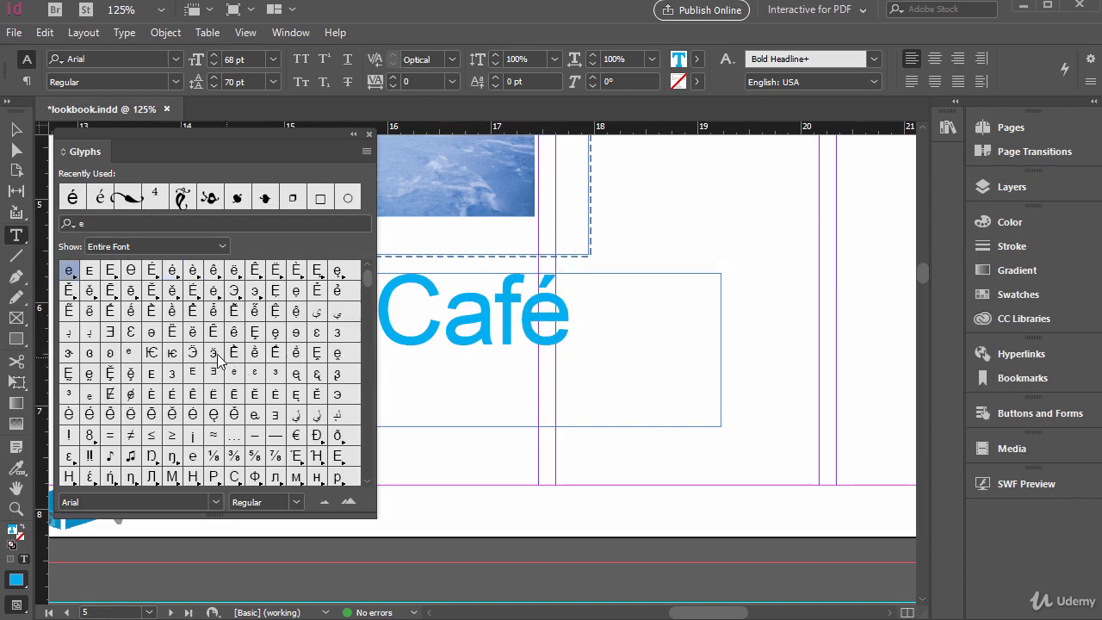
# Try out the Webdings characters by inserting the house glyph and a "d" after "Café", deleting each one again
pyautogui.scroll(-2, 91, 302)
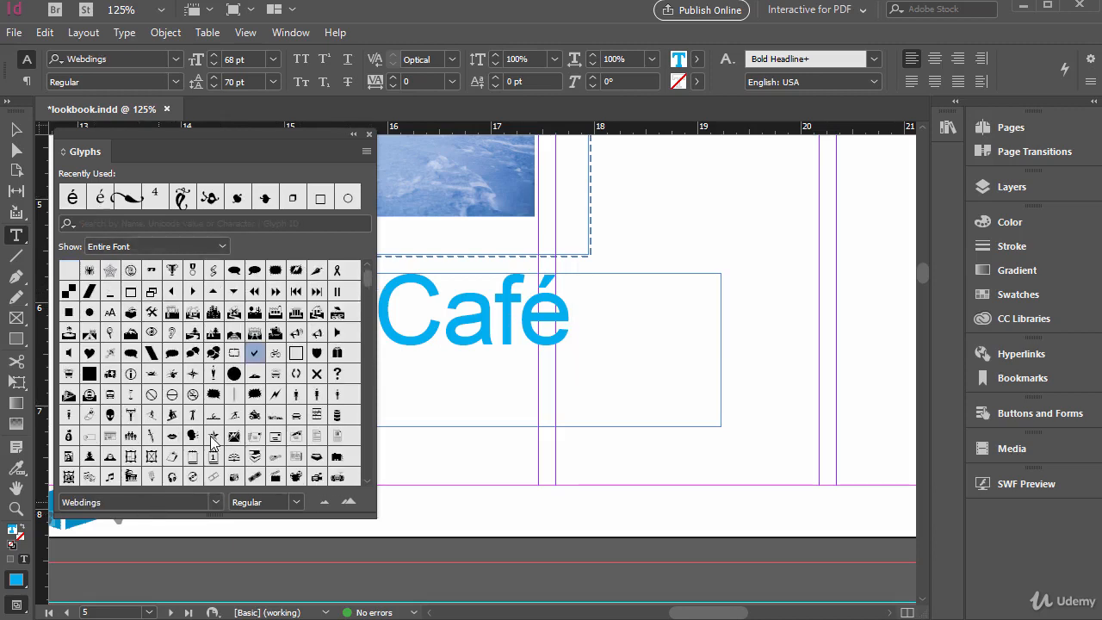
pyautogui.doubleClick(233, 313)
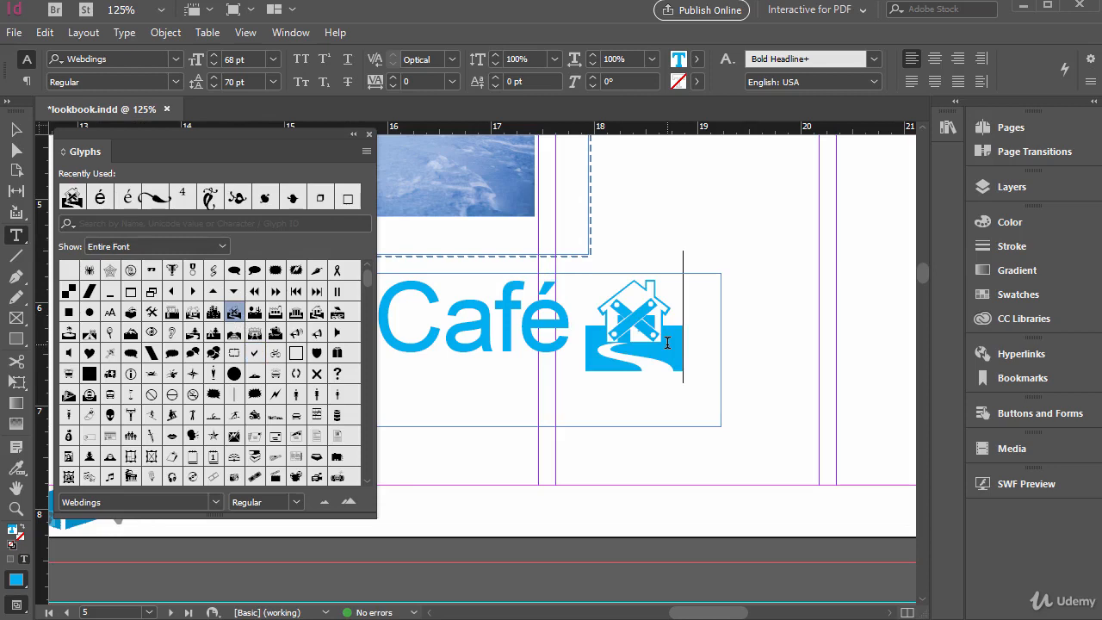
pyautogui.press('BackSpace')
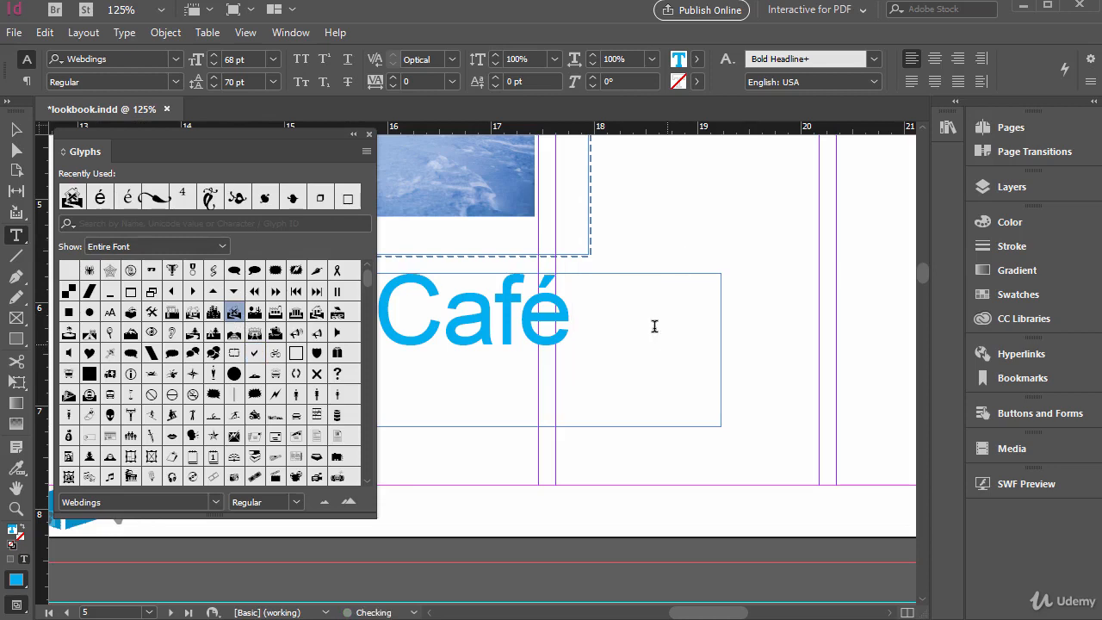
pyautogui.scroll(-3, 189, 403)
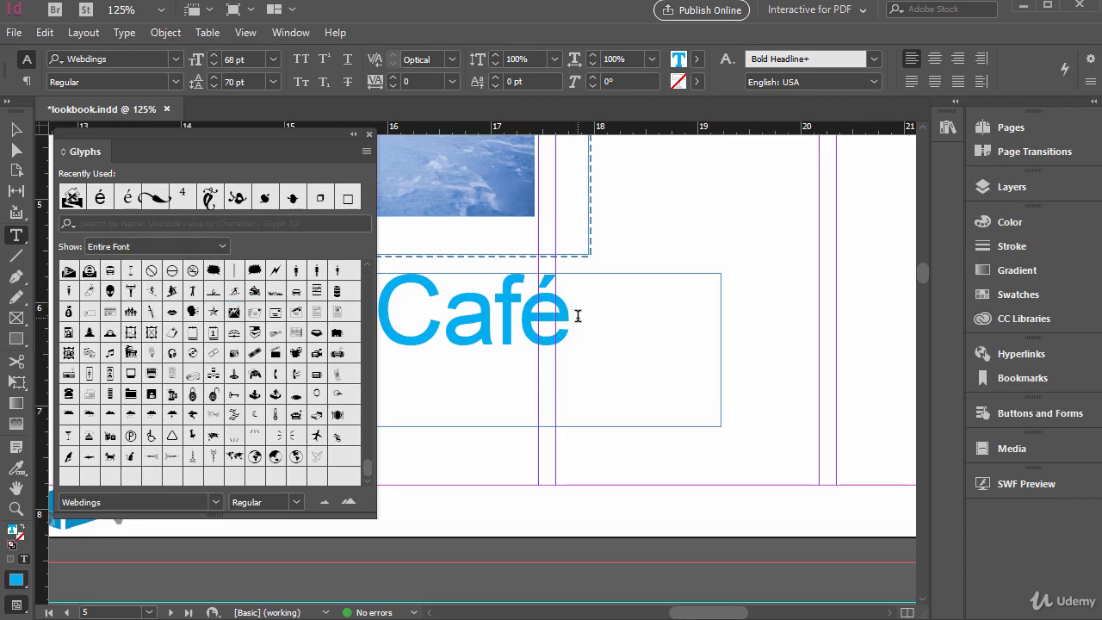
pyautogui.write('d')
pyautogui.press('BackSpace')
# Display the Georgia font's glyphs and move the Glyphs panel away from the "Café" text
pyautogui.scroll(5, 130, 365)
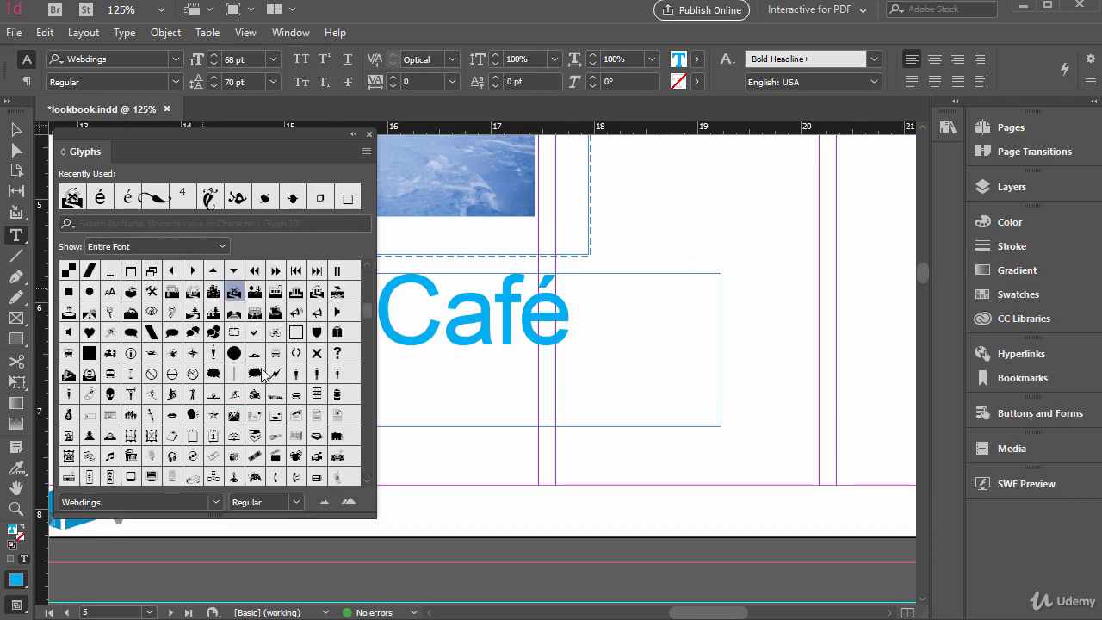
pyautogui.scroll(1, 261, 368)
pyautogui.click(215, 501)
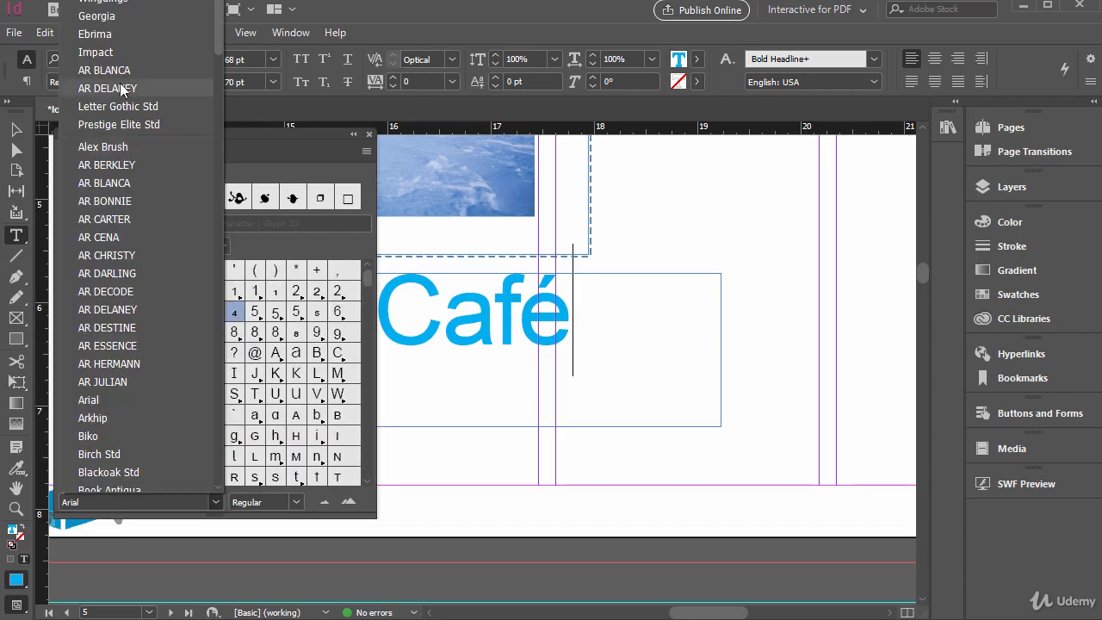
pyautogui.click(226, 152)
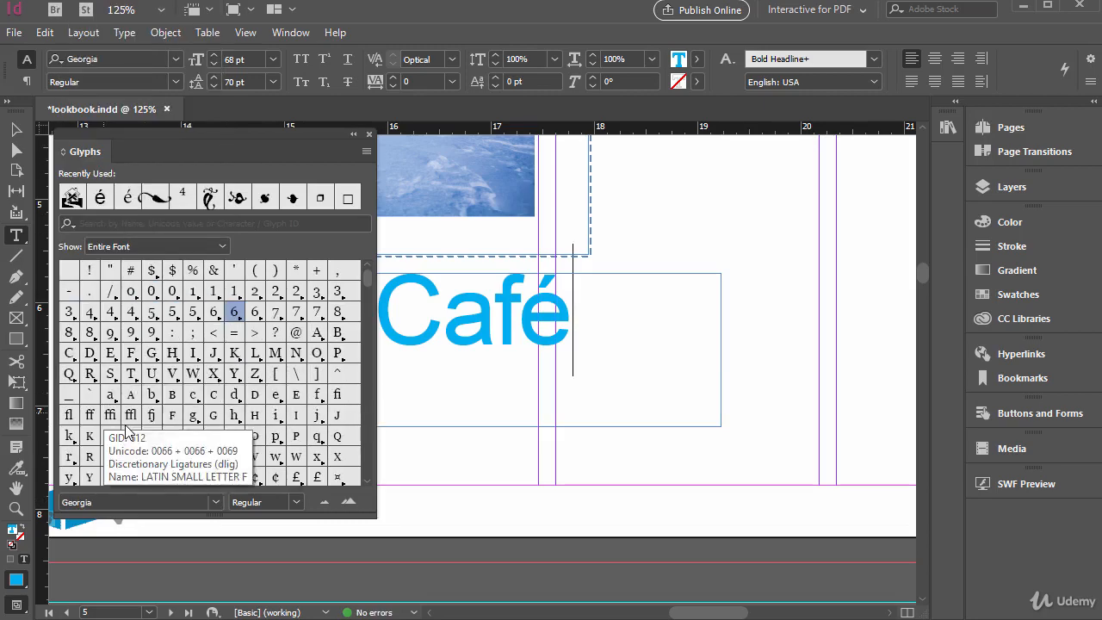
pyautogui.moveTo(368, 278)
pyautogui.mouseDown()
pyautogui.moveTo(357, 437)
pyautogui.moveTo(365, 270)
pyautogui.mouseUp()
pyautogui.moveTo(209, 133); pyautogui.dragTo(749, 144)
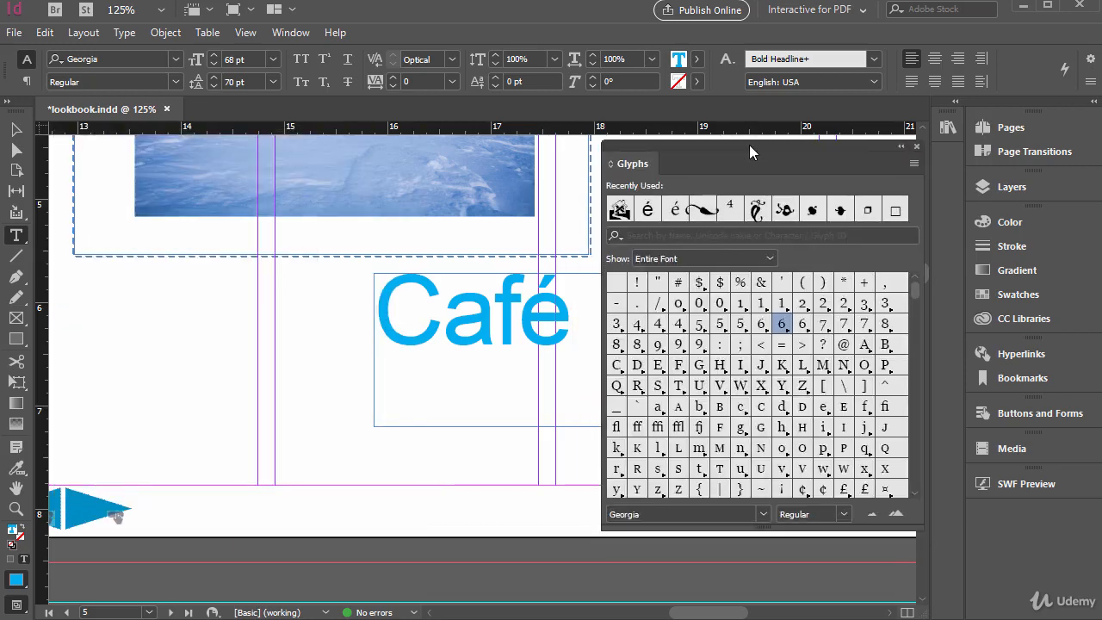
# Select the "Café" text, place the insertion point before é, and examine the accented Arial glyphs around it
pyautogui.moveTo(547, 321); pyautogui.dragTo(405, 321)
pyautogui.click(527, 316)
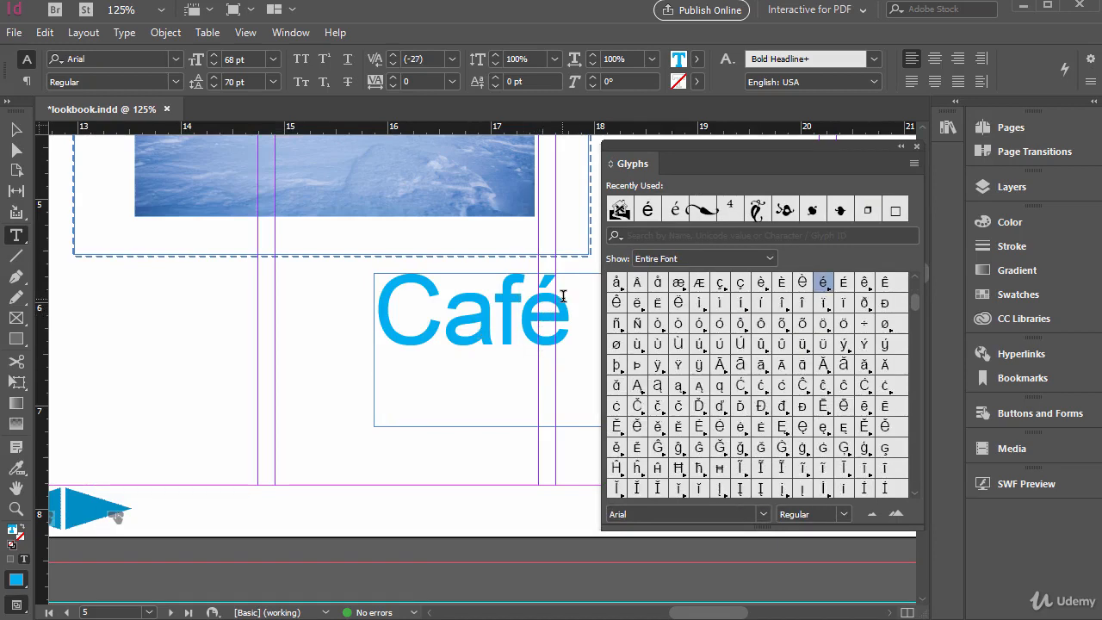
pyautogui.moveTo(557, 274); pyautogui.dragTo(379, 319)
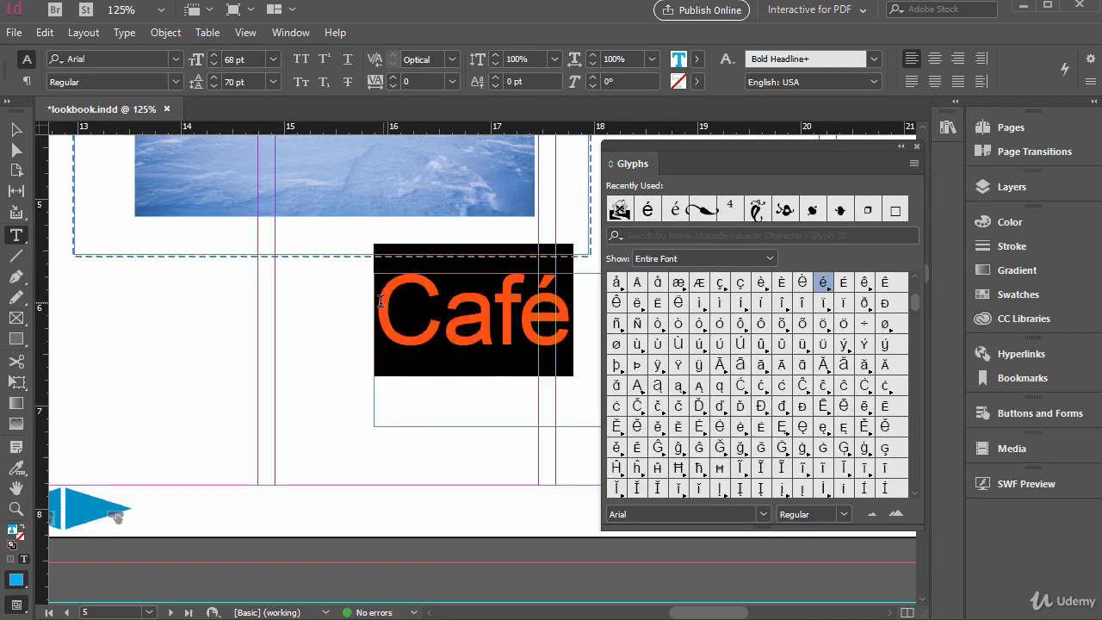
pyautogui.click(516, 317)
pyautogui.scroll(10, 746, 331)
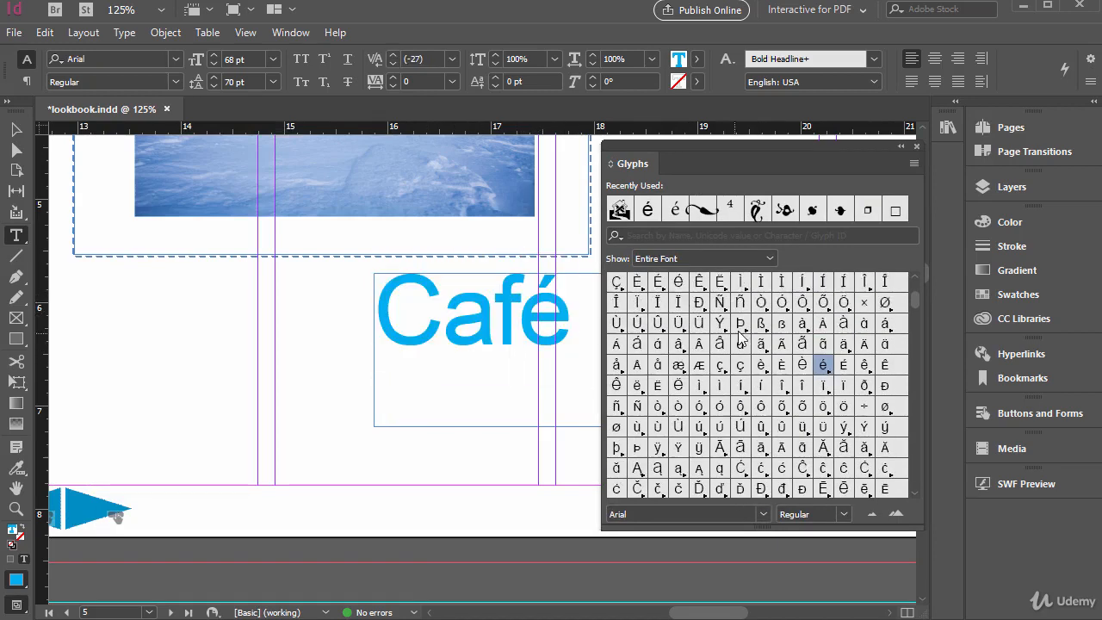